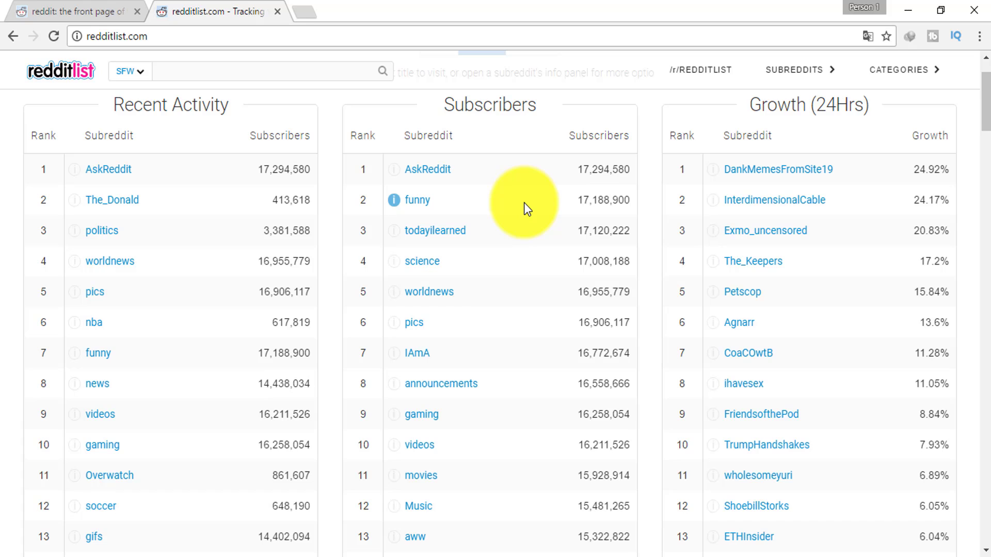
Step: Open the aww subreddit from the Subscribers ranking on redditlist.com
scroll(522, 404, up, 2)
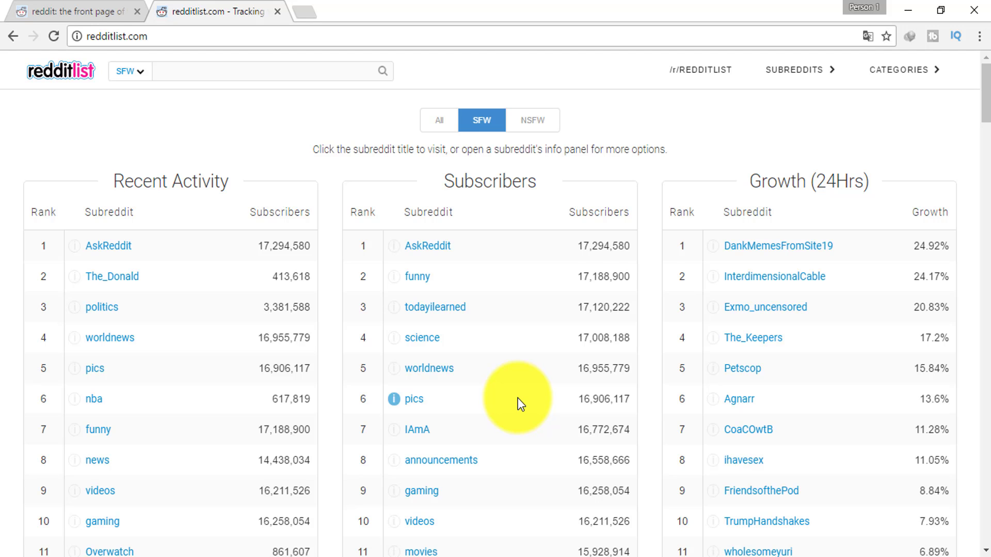
scroll(518, 401, down, 3)
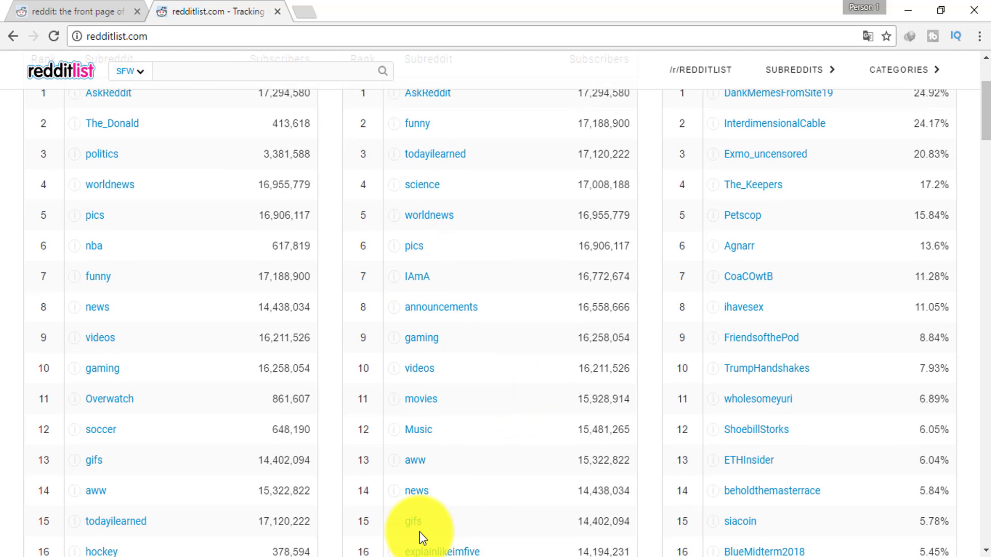
click(416, 467)
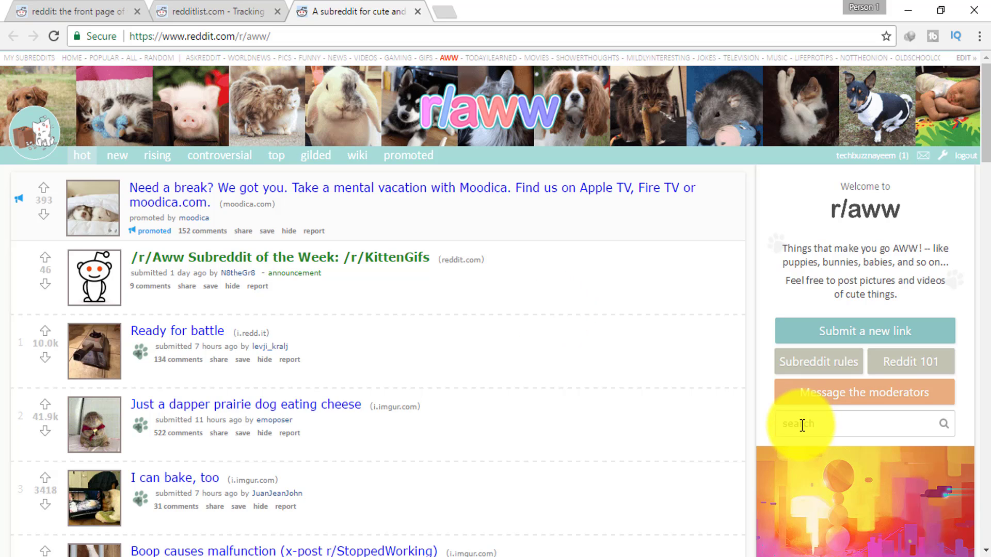
Step: Run an empty search limited to r/aww to list all of the subreddit's posts
click(923, 425)
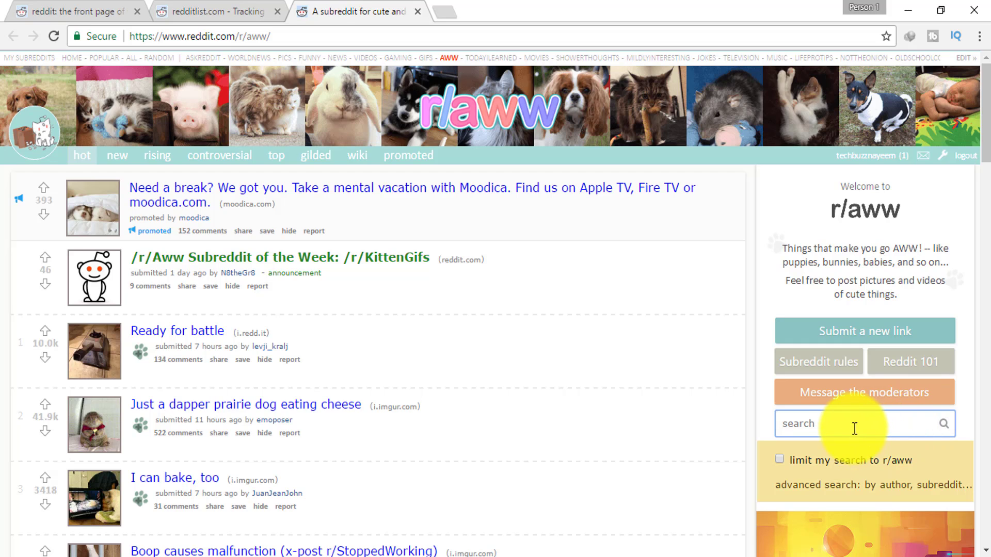
click(780, 459)
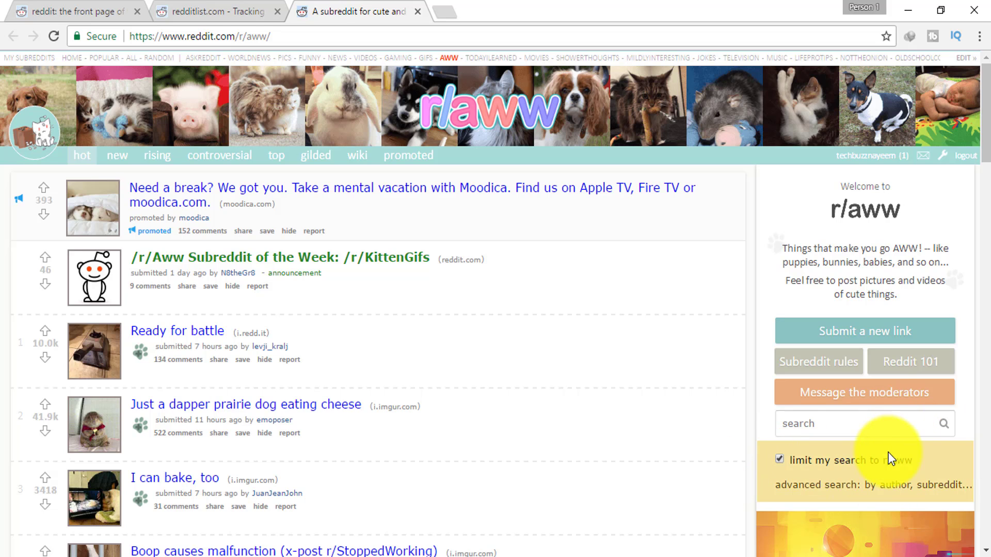
click(943, 423)
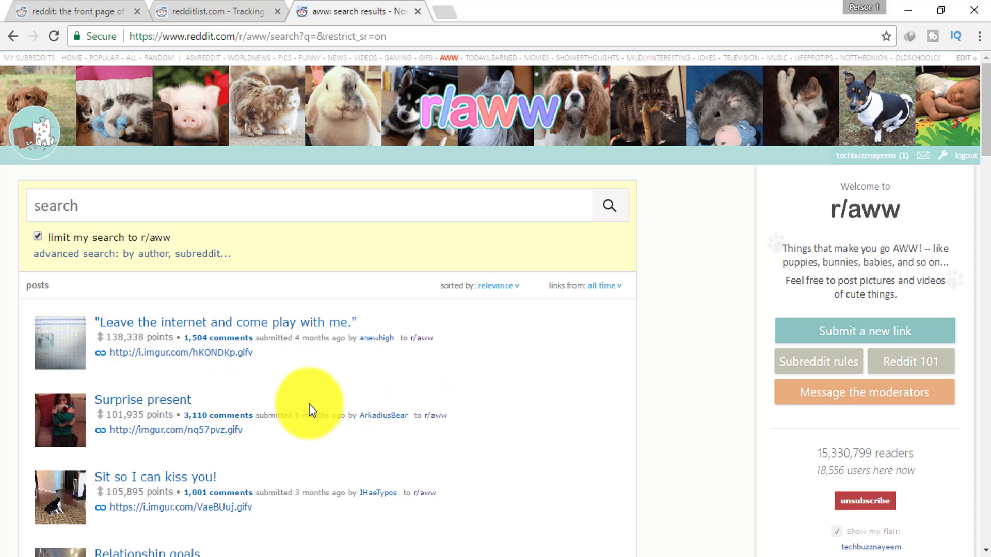
Step: Check the sorting options for the results, and restrict the links to the past year
click(509, 287)
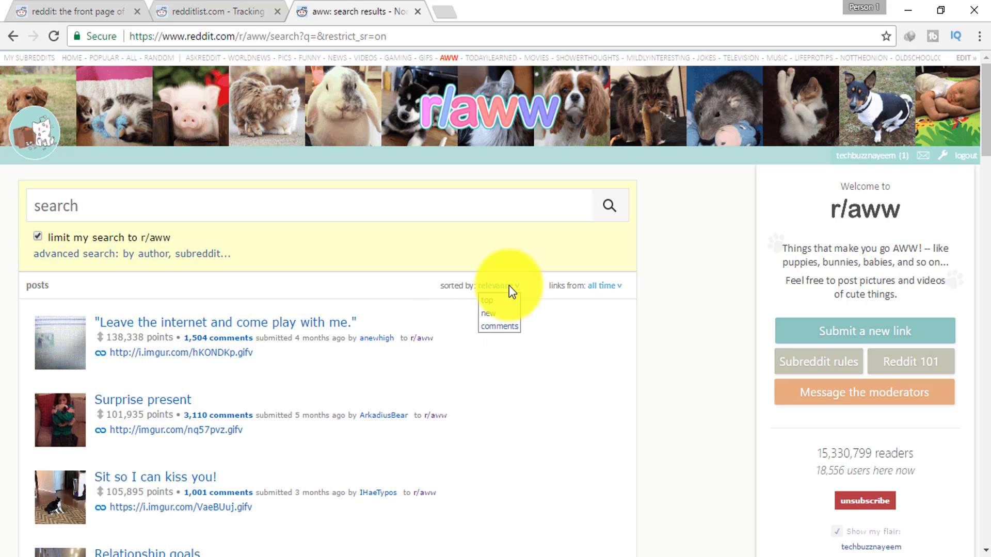
click(612, 285)
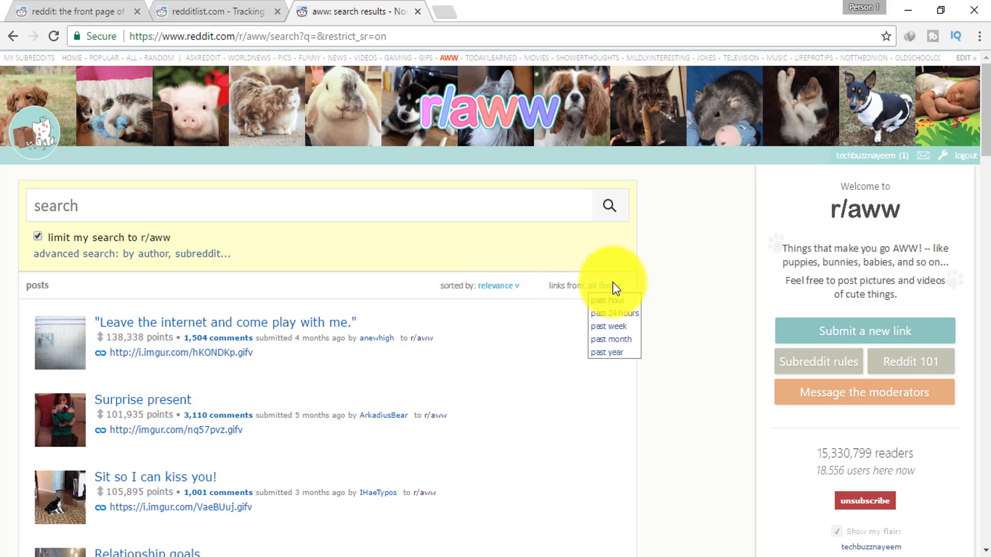
click(622, 353)
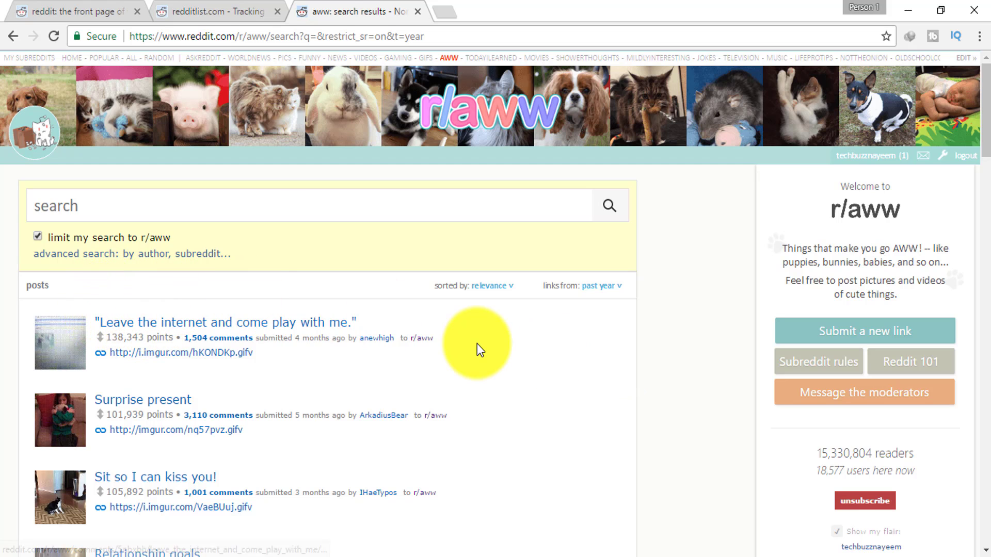
Step: Open the "Endless entertainment" post's GIF in a new browser tab, switch to it and copy its imgur address
scroll(539, 422, down, 3)
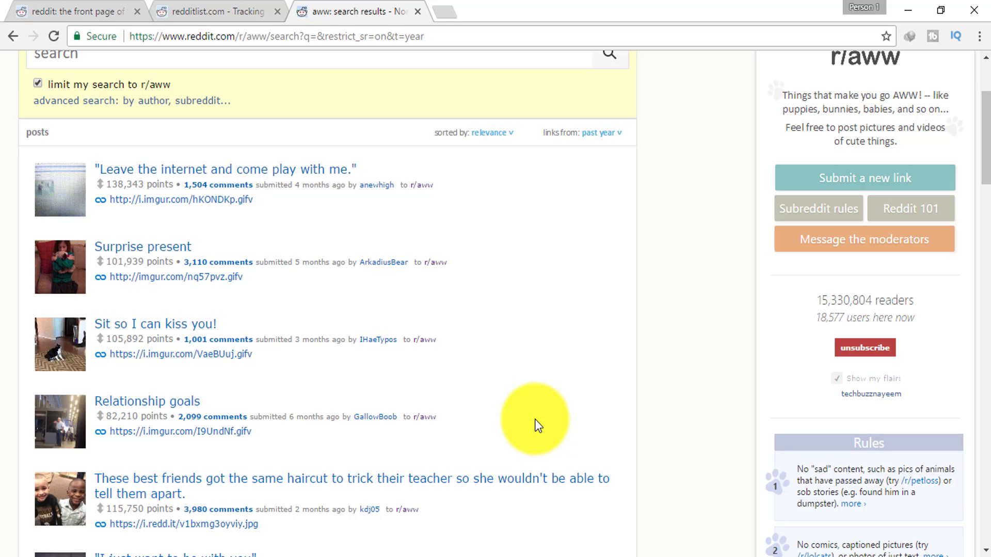
scroll(536, 426, down, 3)
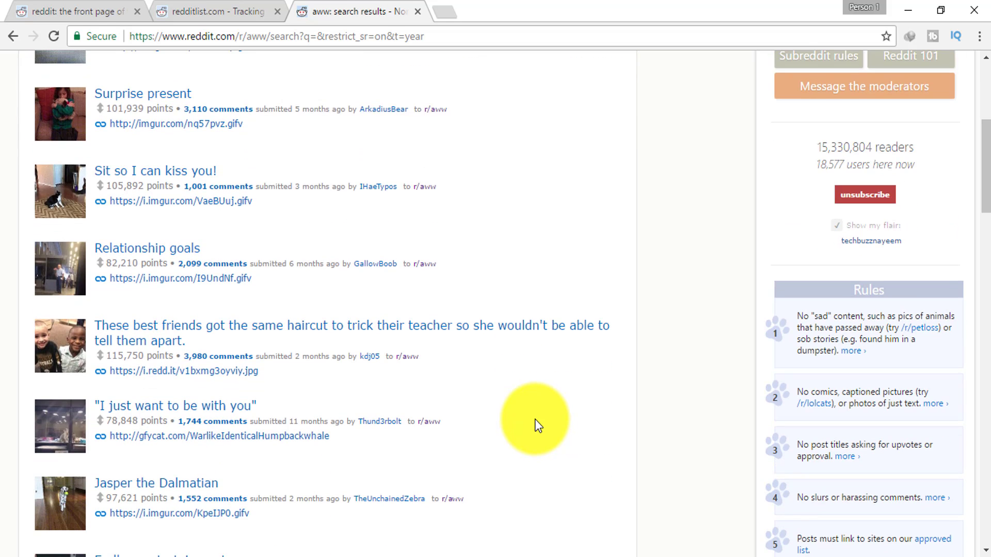
scroll(536, 425, up, 2)
scroll(590, 235, up, 2)
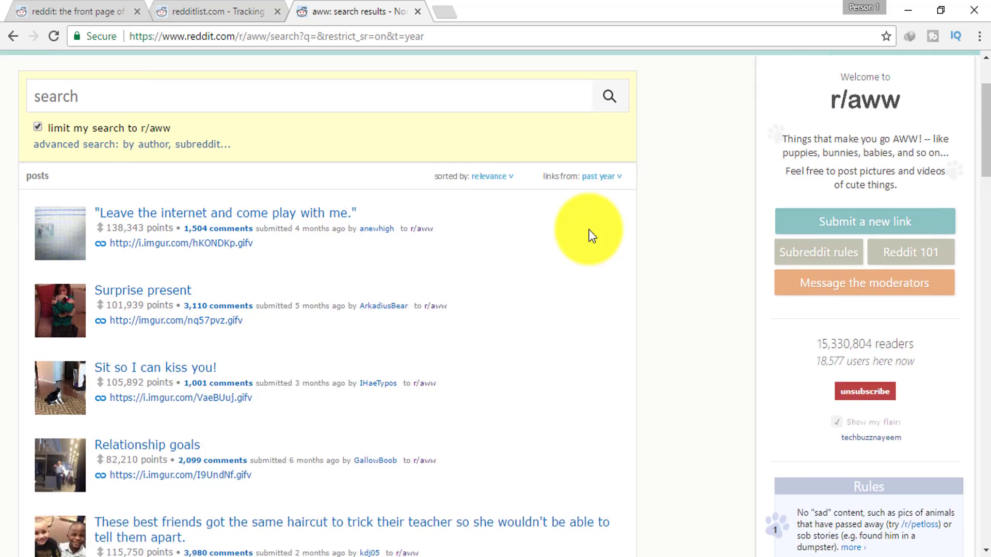
scroll(255, 268, down, 12)
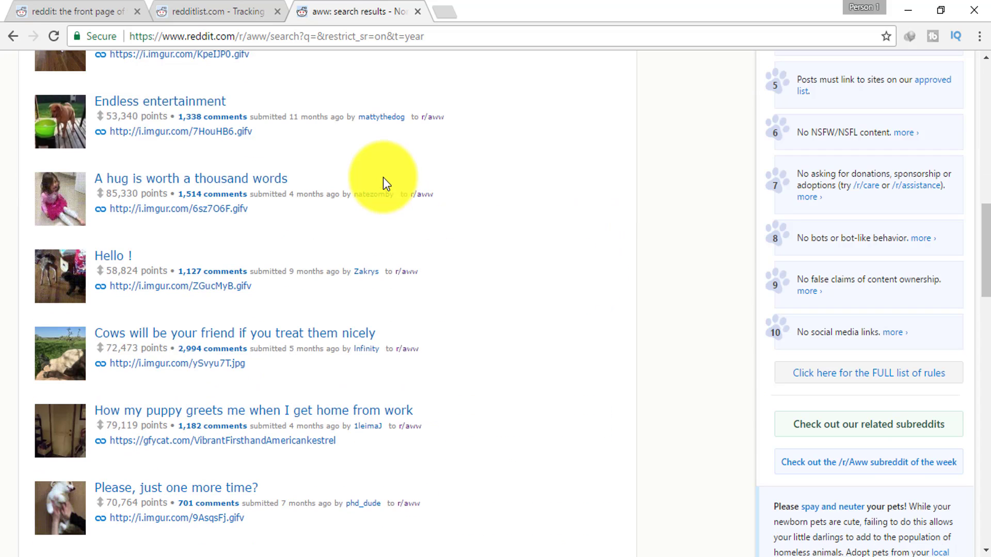
right_click(164, 103)
click(194, 104)
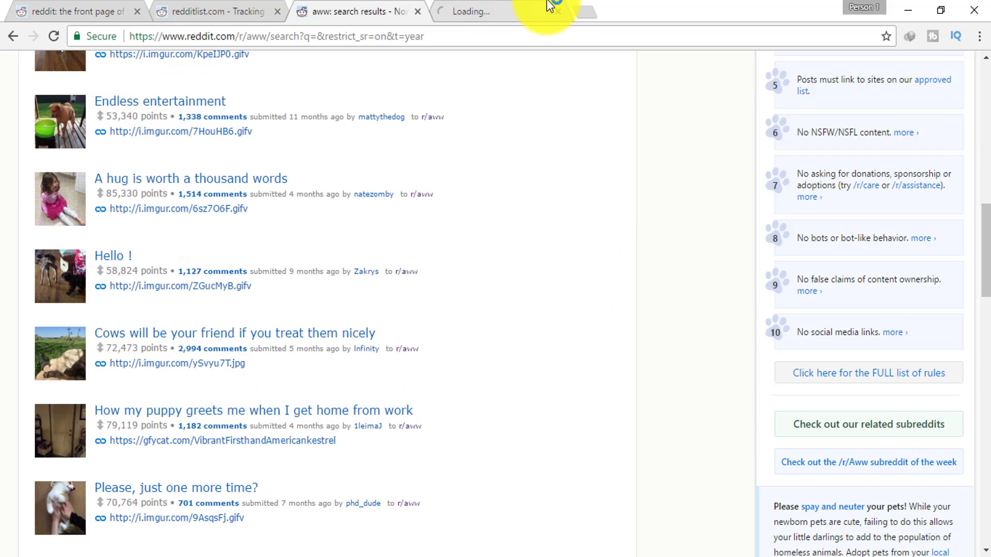
click(518, 8)
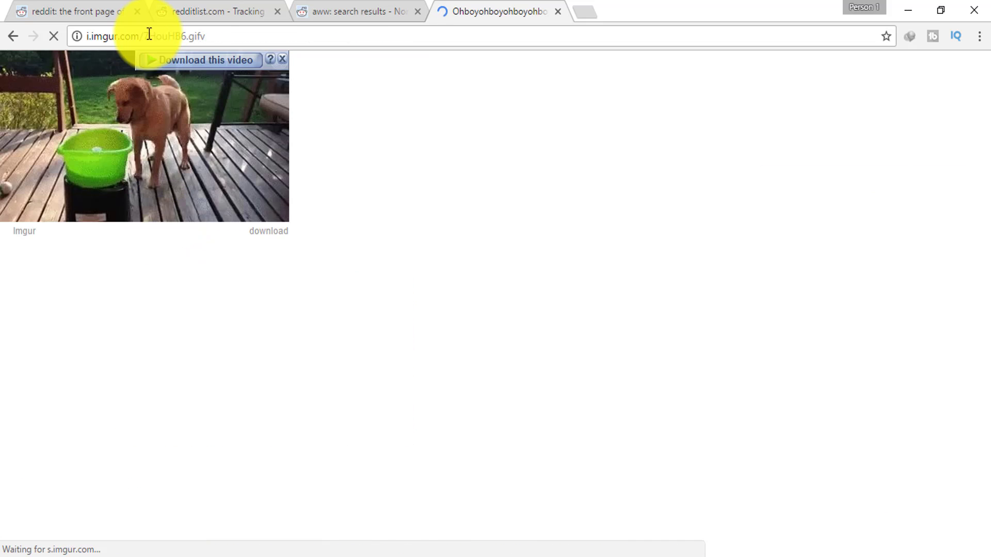
click(243, 38)
key(ctrl+c)
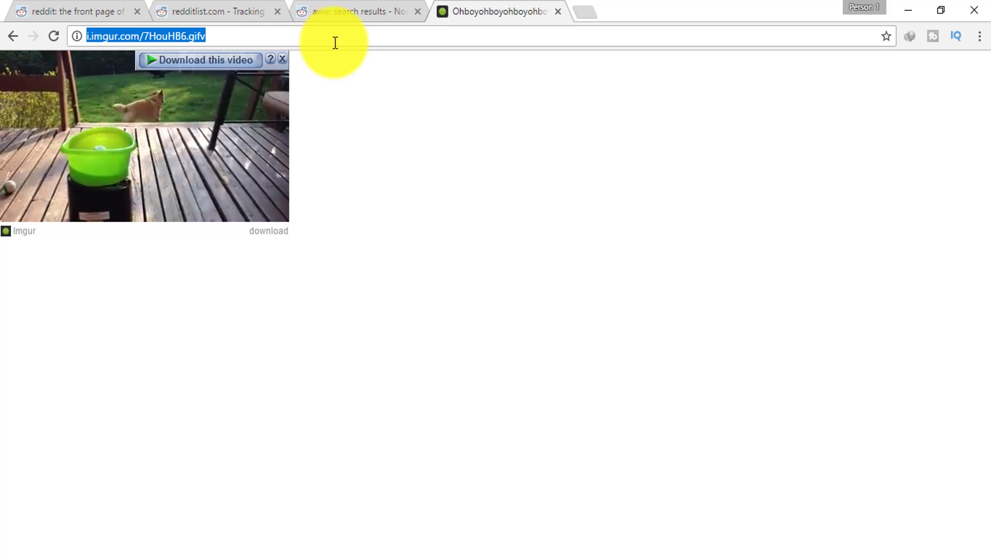
Step: Open karmadecay.com in a new browser tab and run a reverse image search on the copied GIF address
click(583, 12)
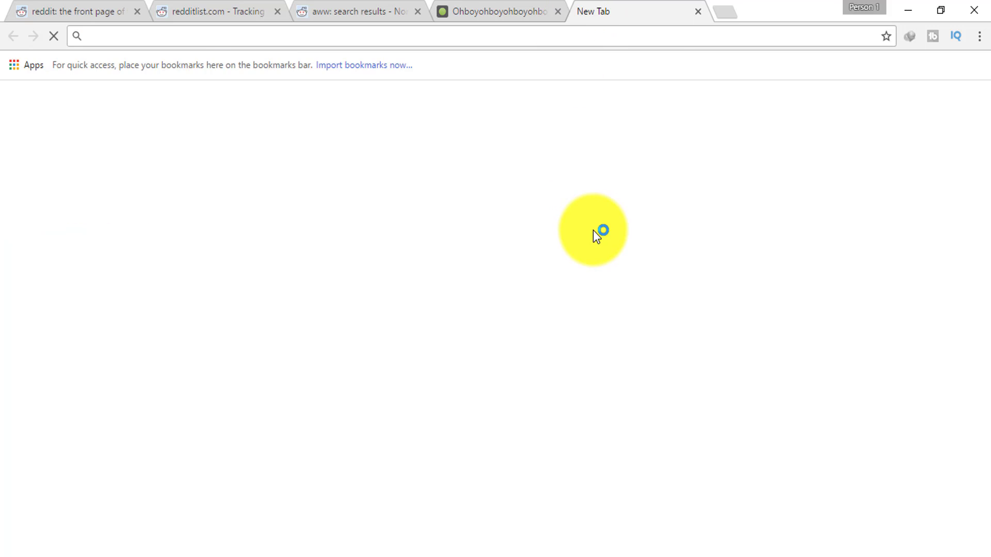
text(karm)
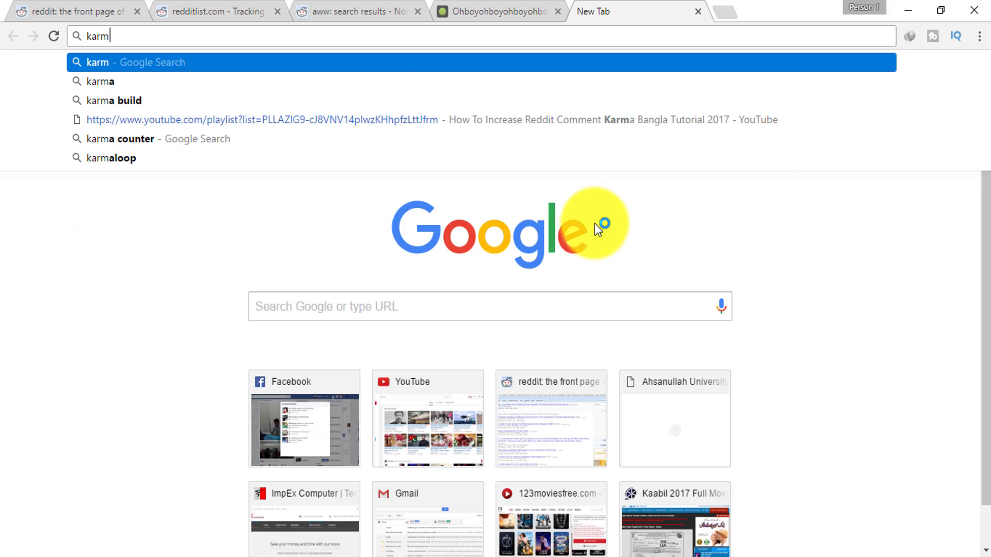
text(adecay.com)
key(Return)
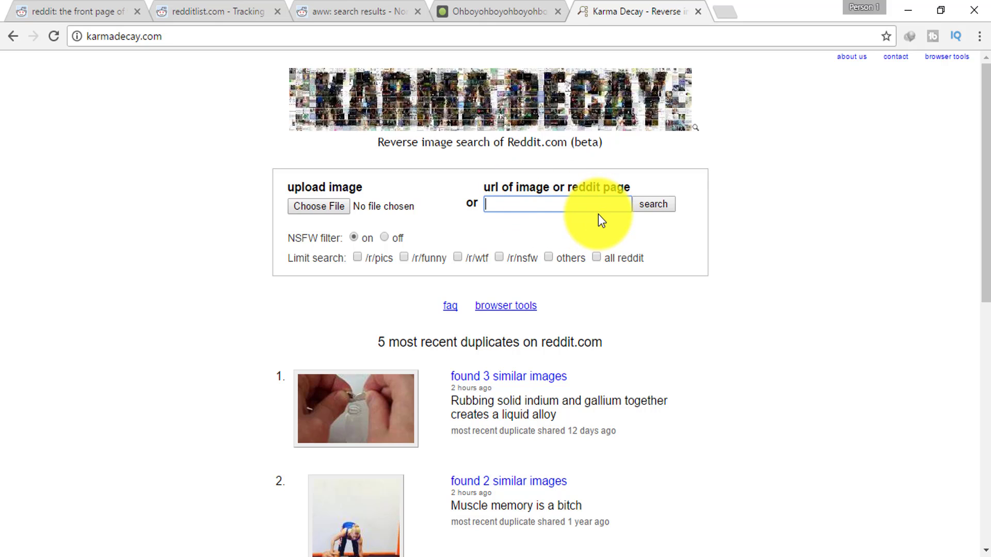
key(ctrl+v)
click(654, 206)
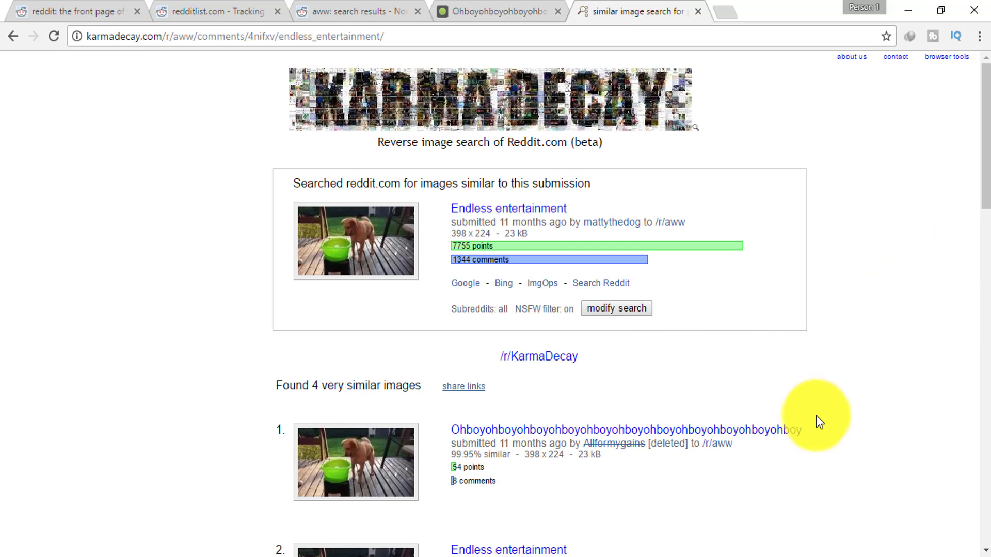
Step: Open the "tea cup floof" post from the less similar images, load its GIF on imgur and copy the GIF's address
scroll(845, 442, down, 3)
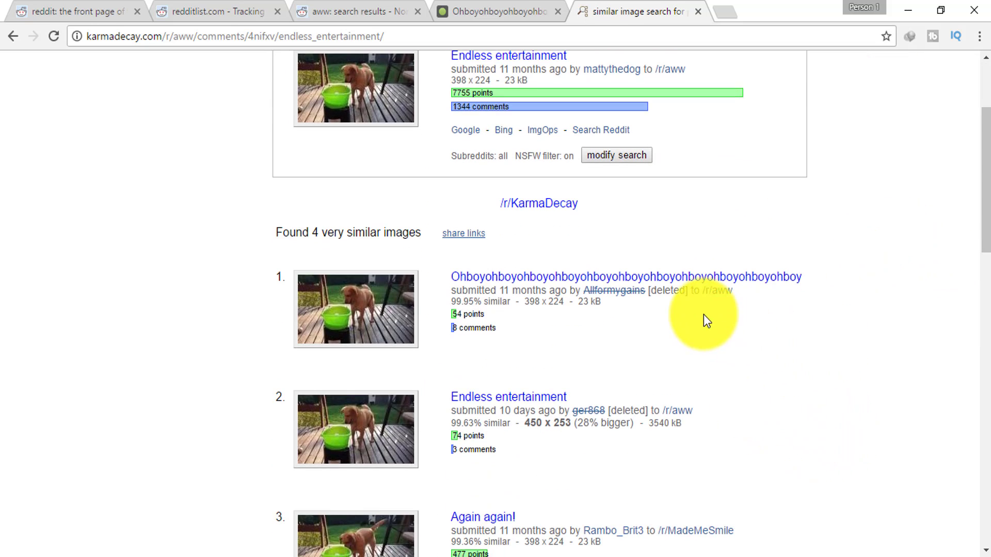
scroll(704, 315, down, 1)
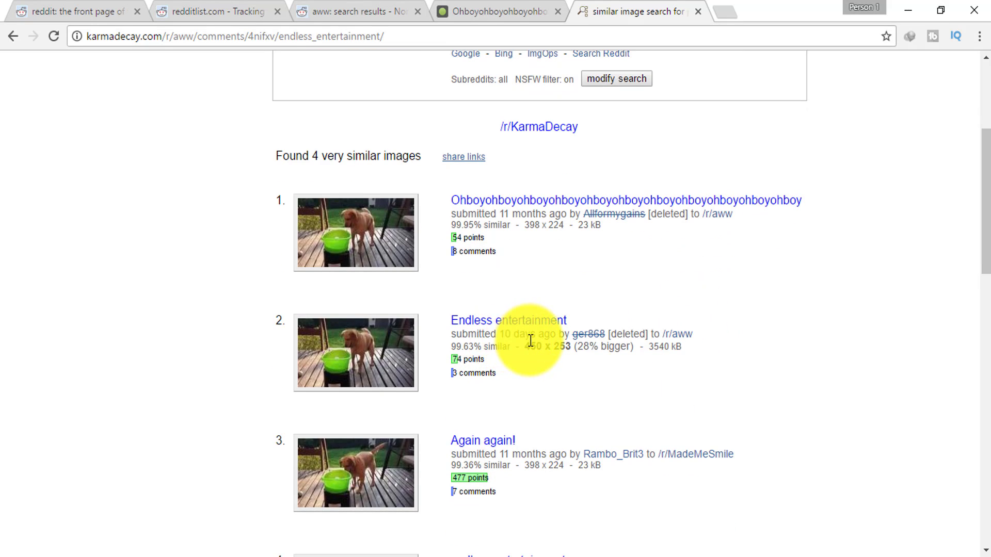
scroll(624, 389, up, 1)
scroll(625, 395, down, 4)
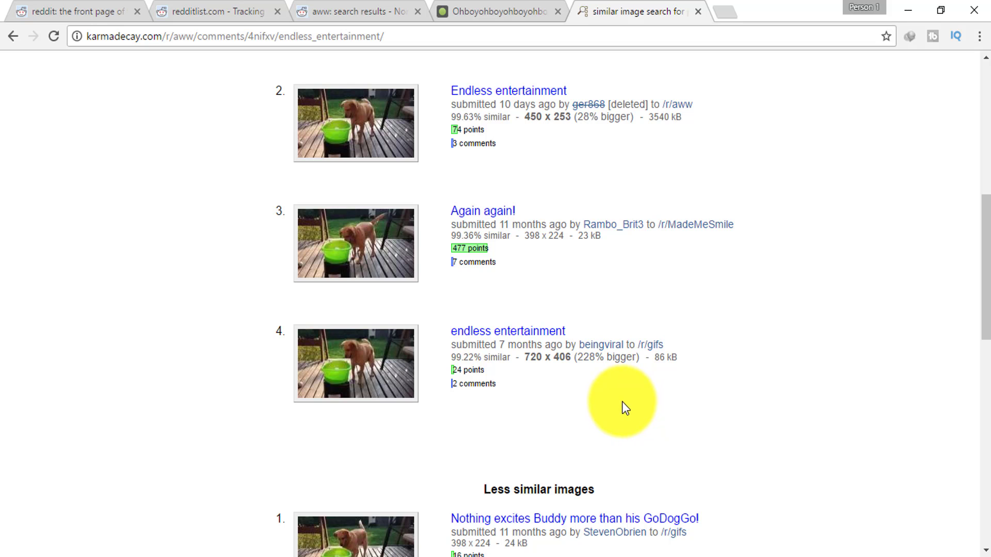
scroll(755, 395, down, 4)
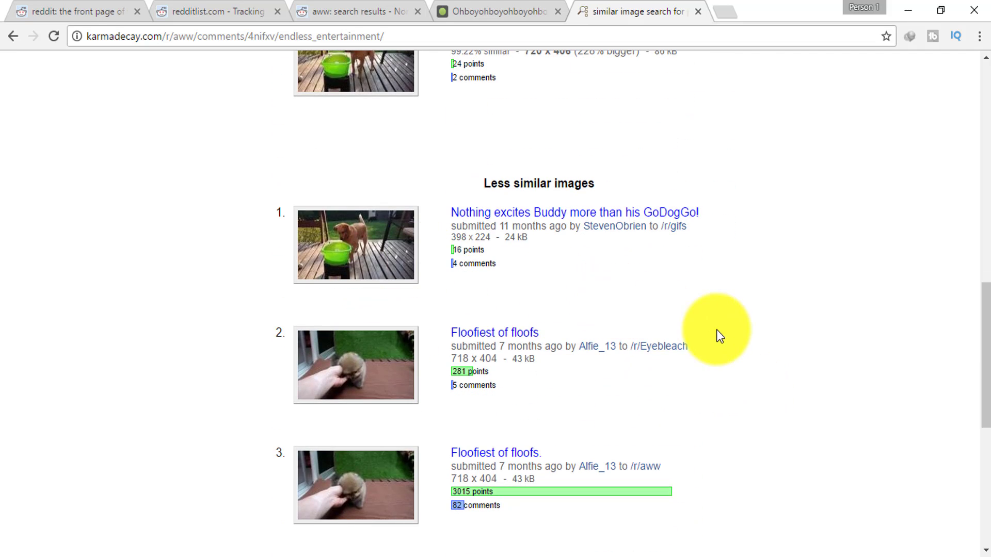
scroll(722, 335, down, 3)
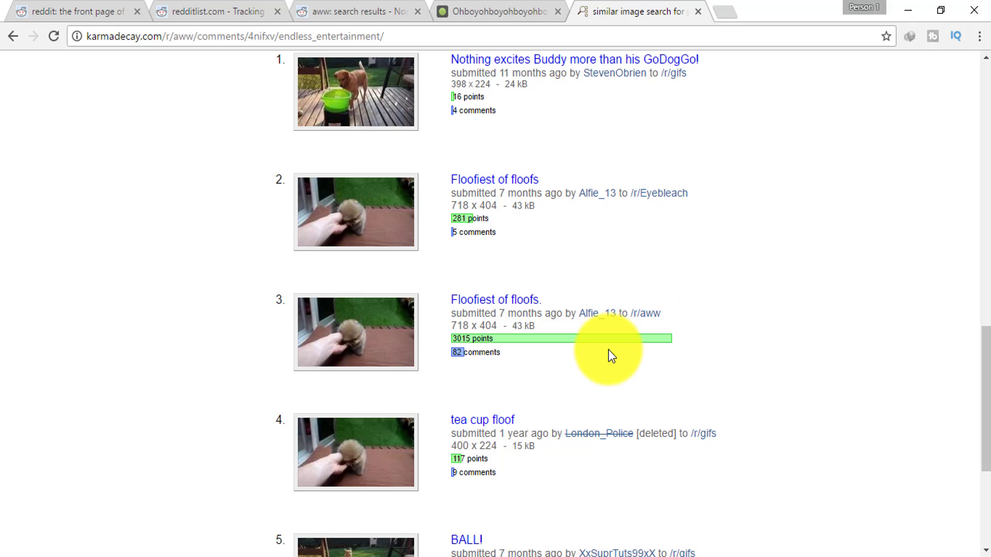
click(457, 428)
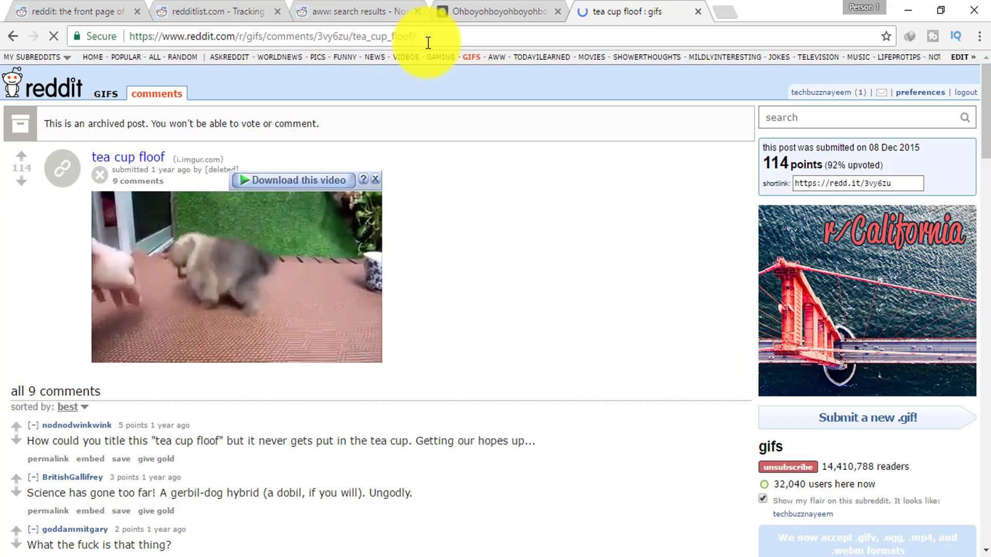
click(139, 159)
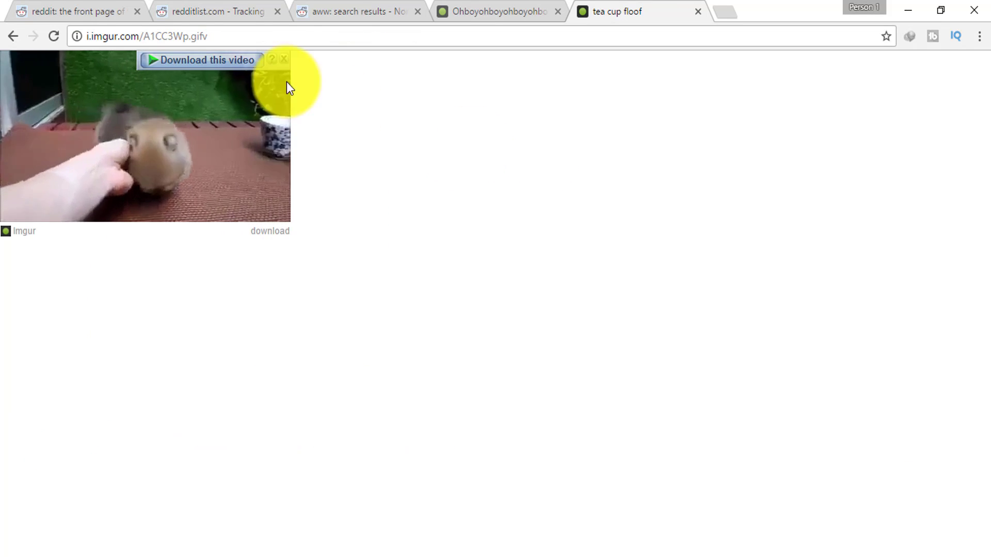
click(285, 33)
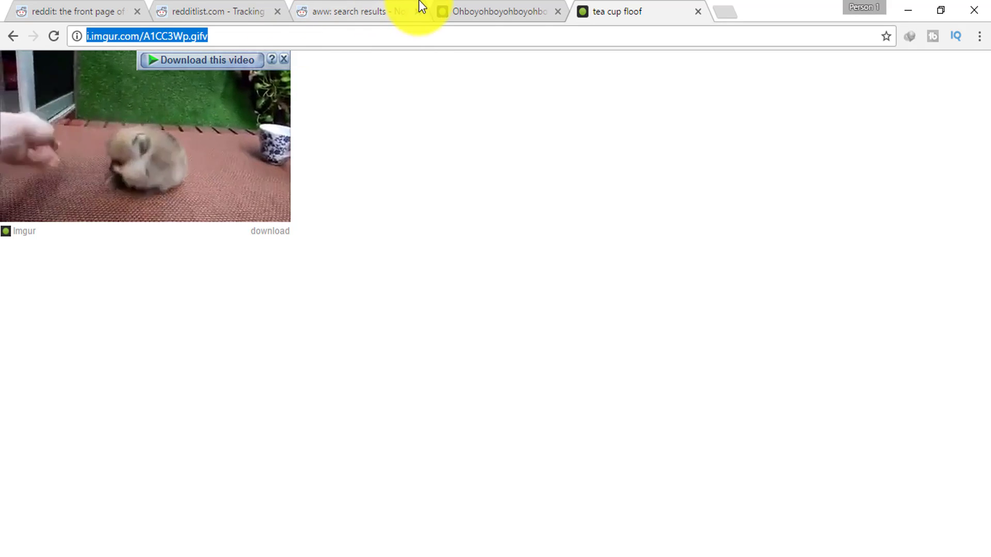
Step: Load karmadecay.com in the first GIF's browser tab and run a reverse image search on the tea cup floof GIF address
click(548, 7)
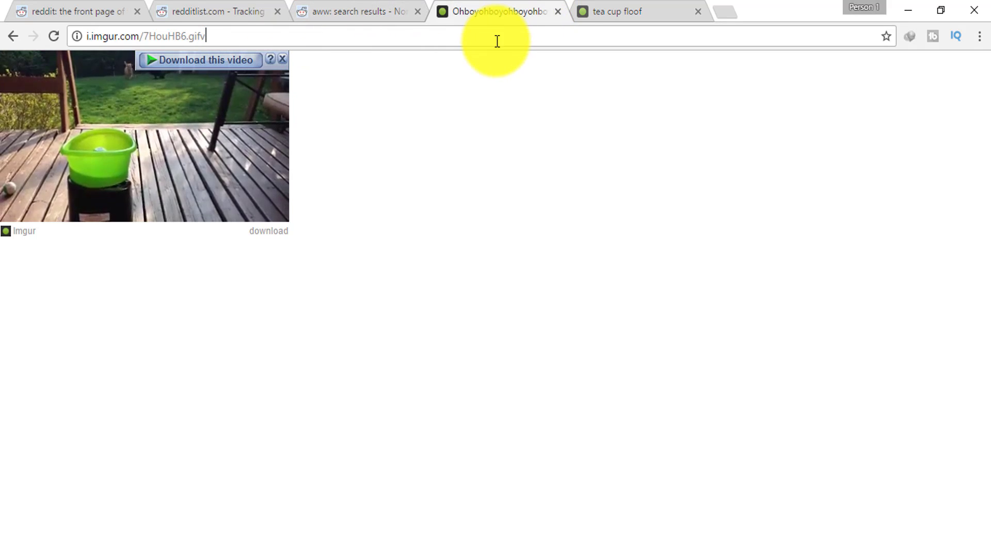
click(79, 32)
text(k)
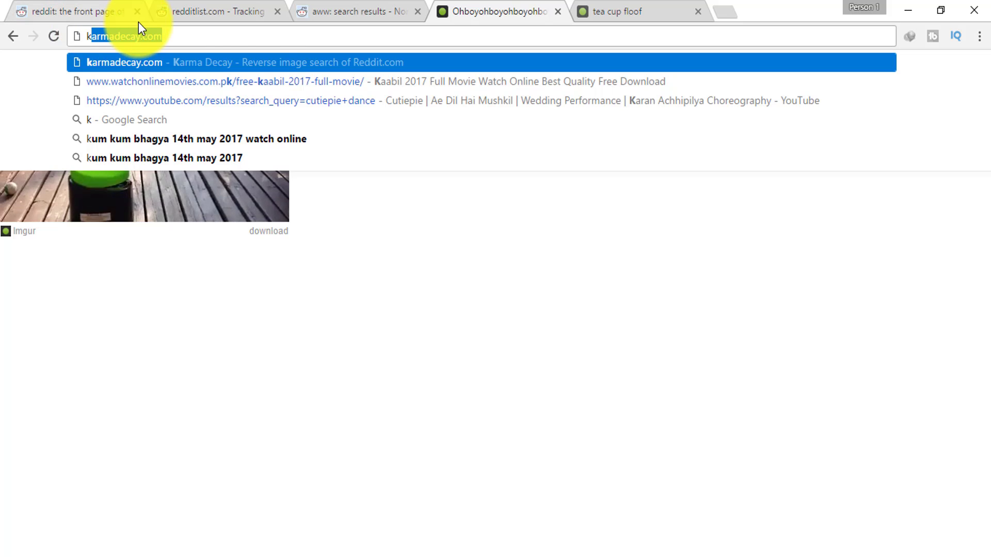
key(Return)
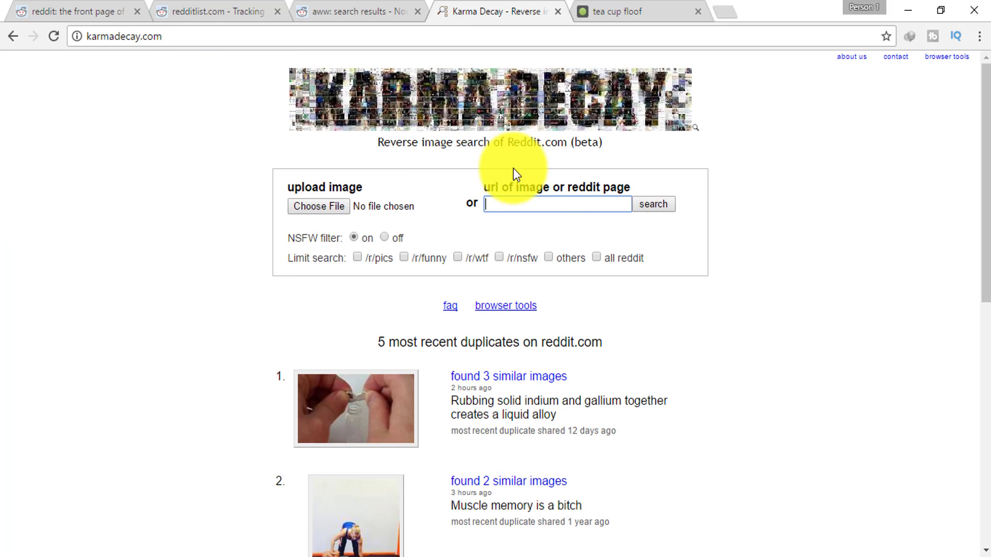
click(653, 204)
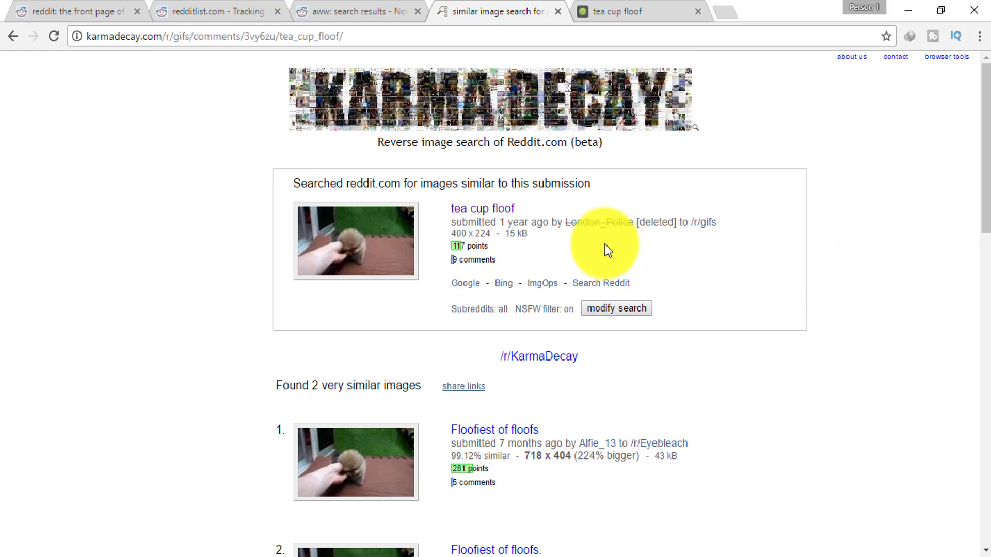
Step: Examine the very similar and less similar image matches for the tea cup floof GIF
scroll(556, 469, down, 3)
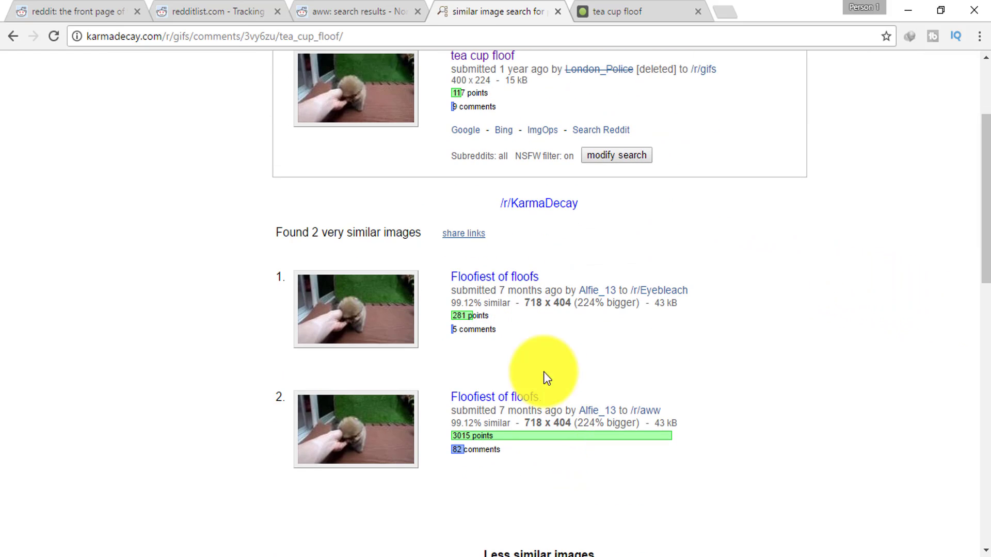
scroll(579, 516, up, 2)
scroll(609, 389, down, 2)
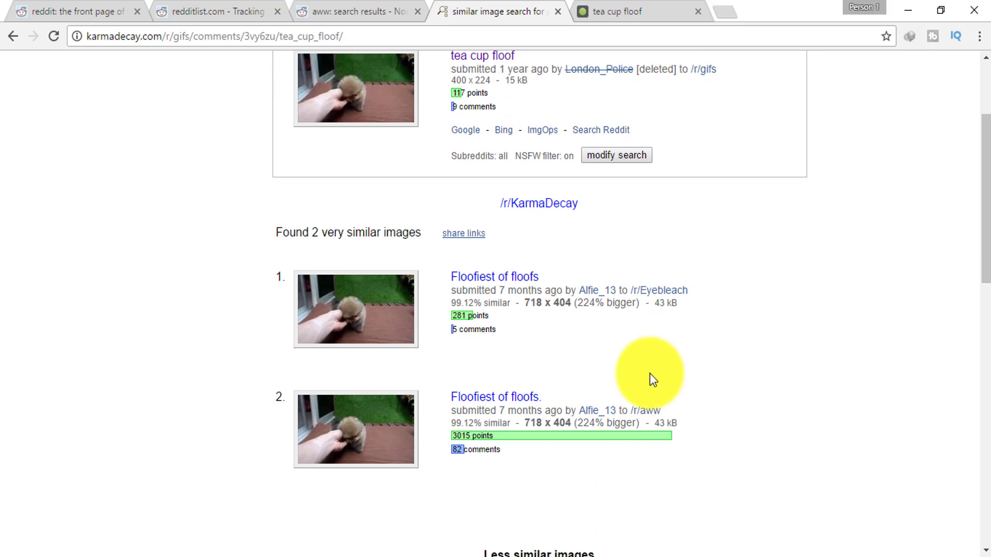
scroll(979, 304, down, 5)
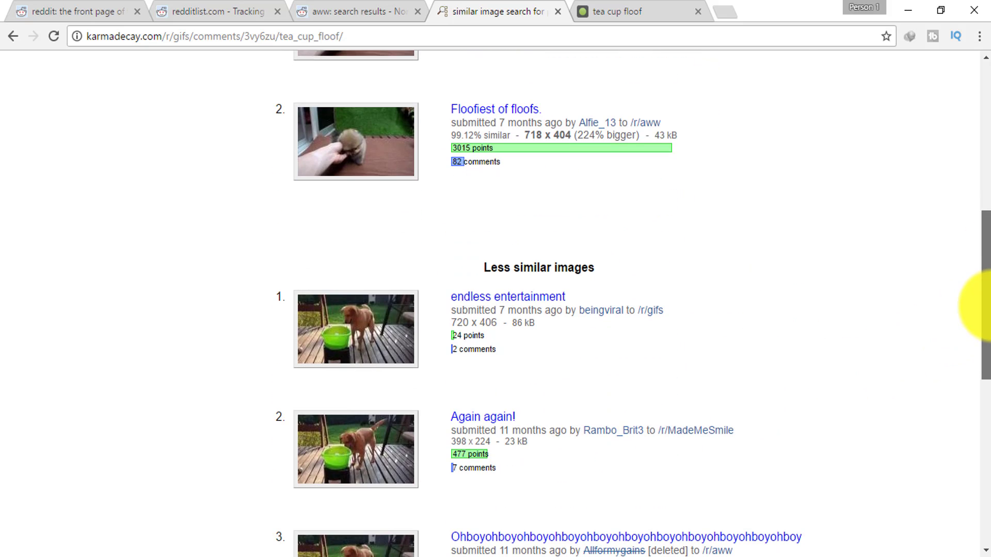
Step: Return to the tea cup floof GIF on imgur, try to save its video and dismiss the download overlay
drag(985, 306, 985, 147)
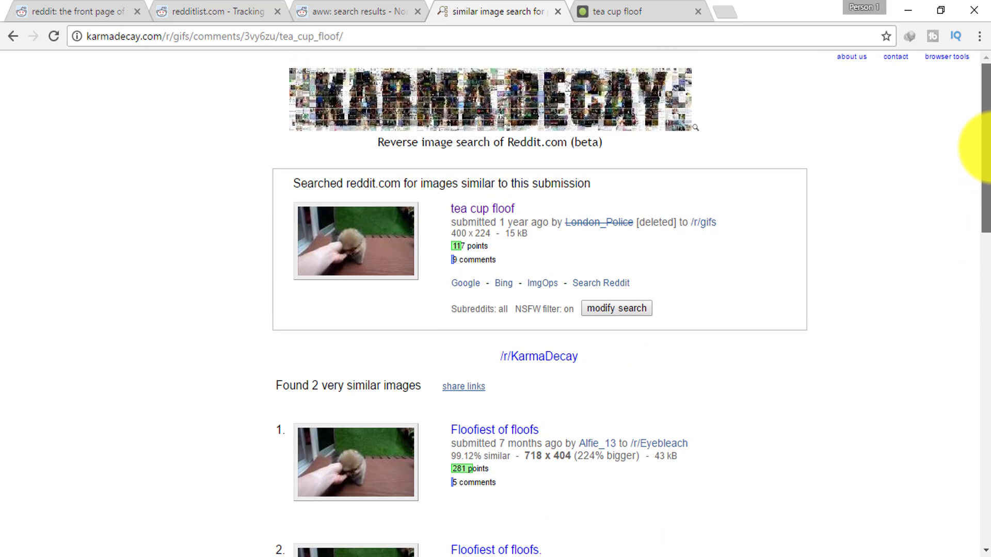
click(620, 10)
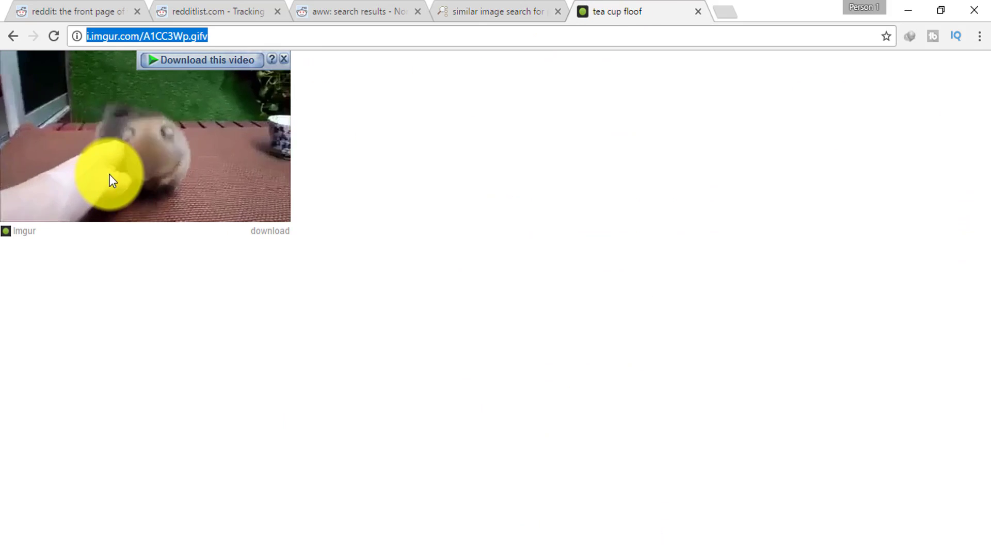
right_click(124, 132)
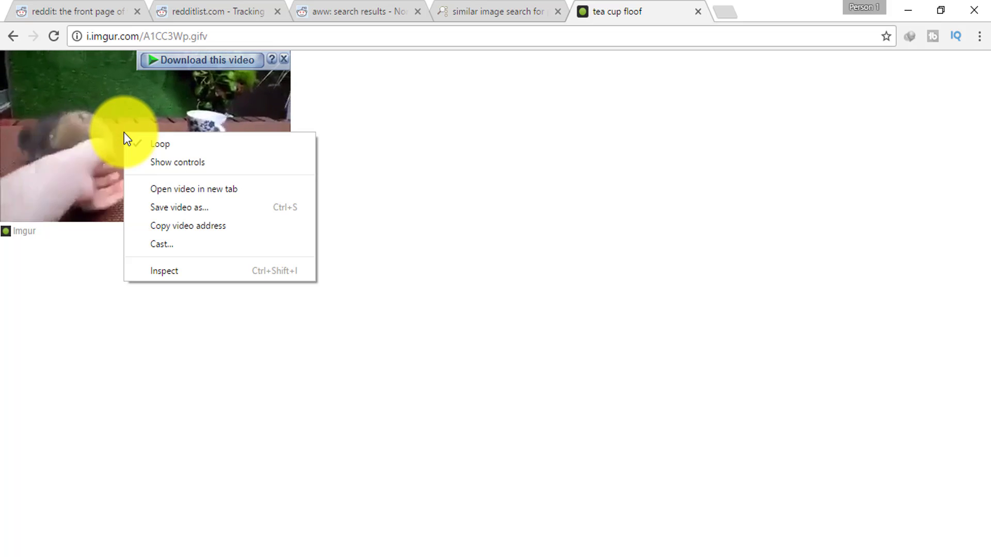
click(201, 212)
click(286, 62)
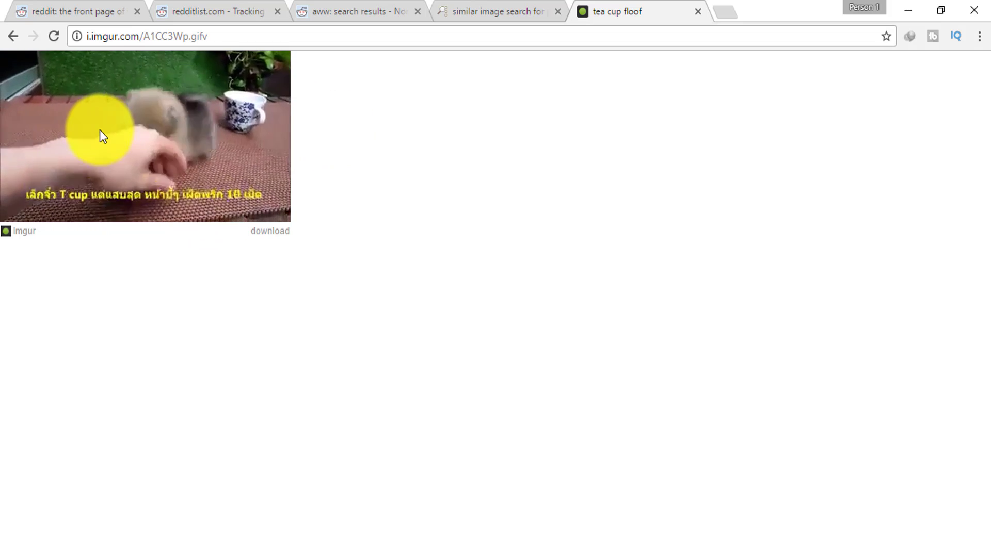
Step: Search for imgur in a new browser tab and open the imgur.com site from the results
click(737, 13)
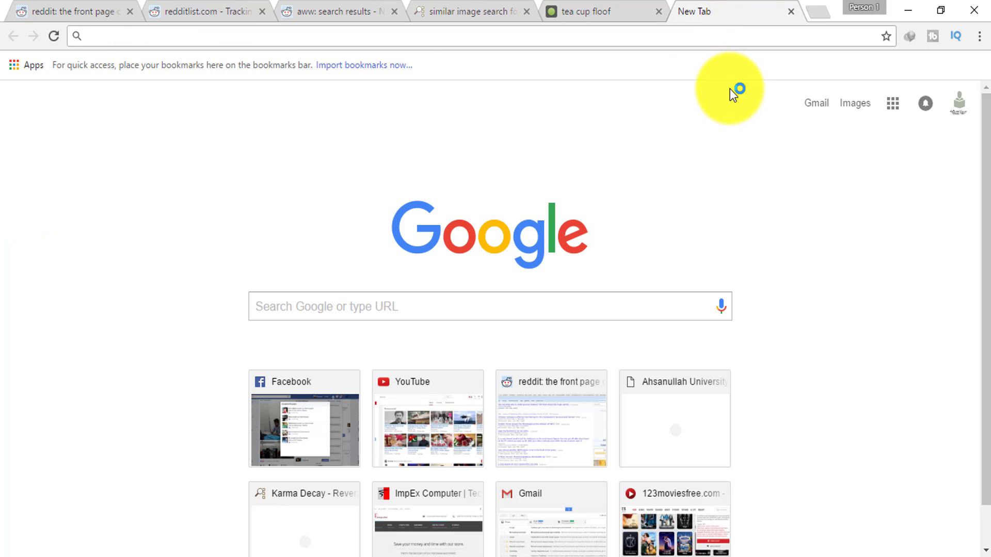
text(im)
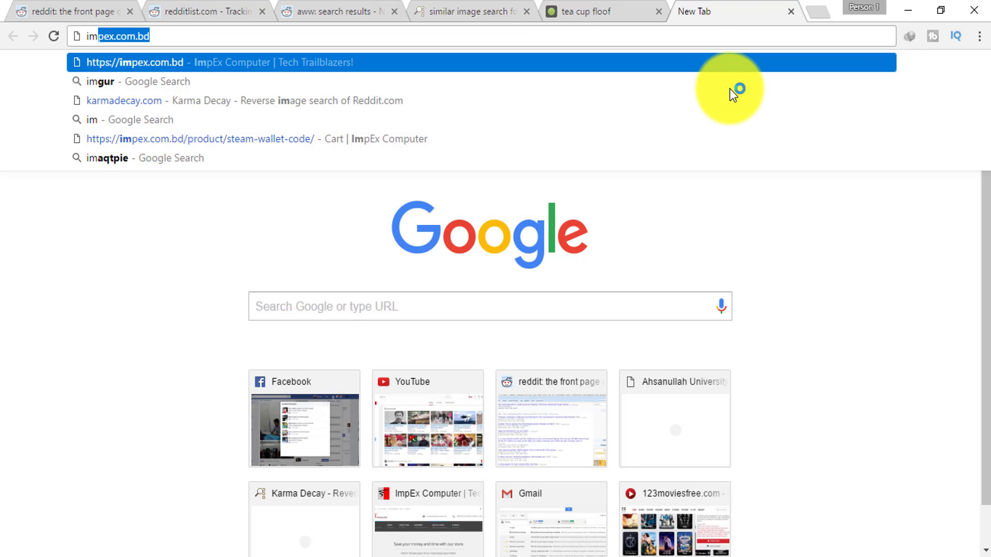
text(g)
key(Return)
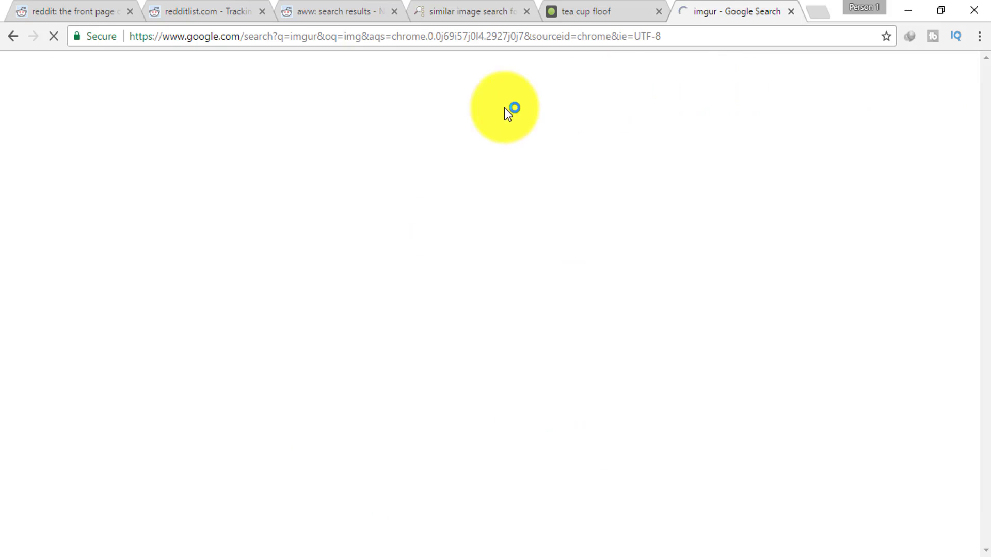
click(238, 191)
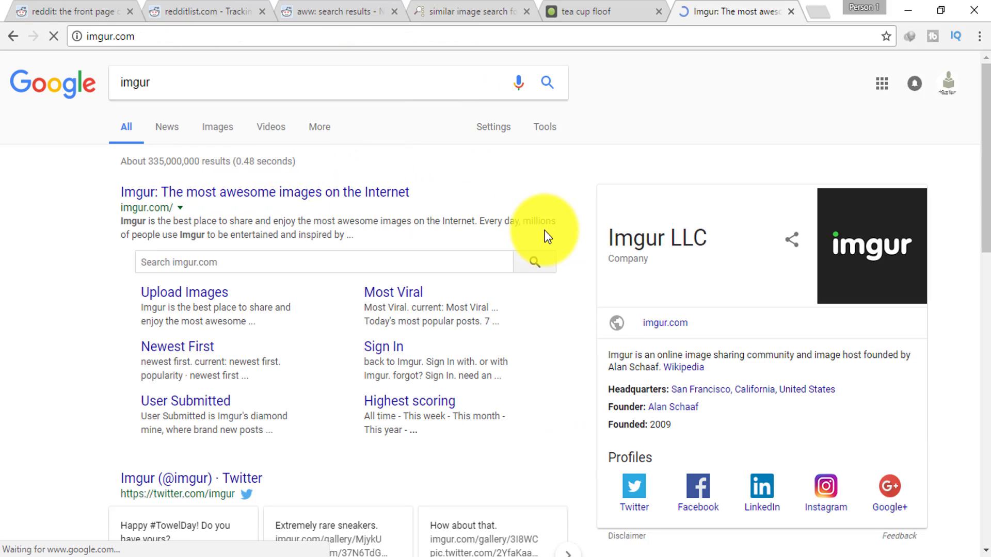
Step: Copy the tea cup floof GIF's address from its open browser tab
click(572, 3)
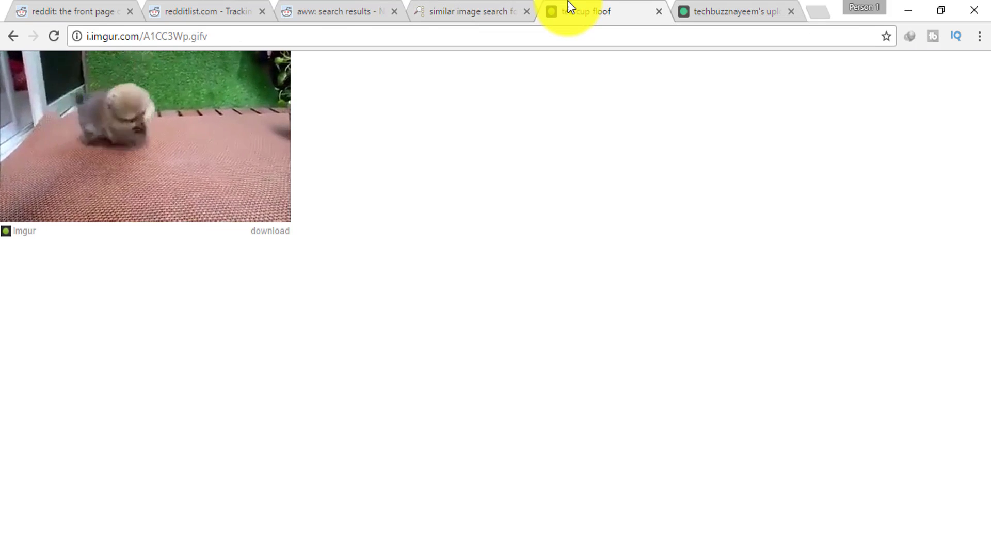
click(263, 36)
key(ctrl+c)
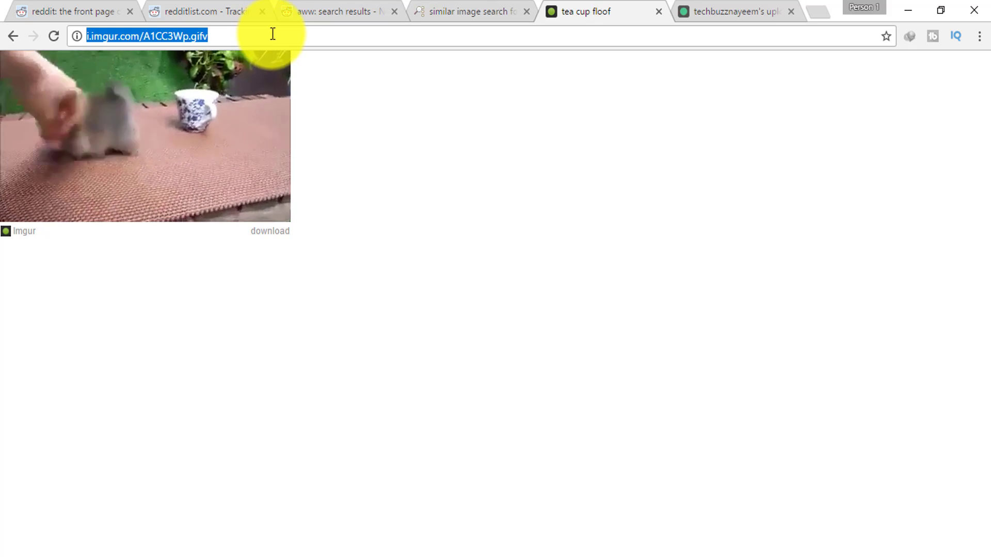
Step: Try to upload the tea cup floof GIF to imgur as an image post from its copied address
click(734, 8)
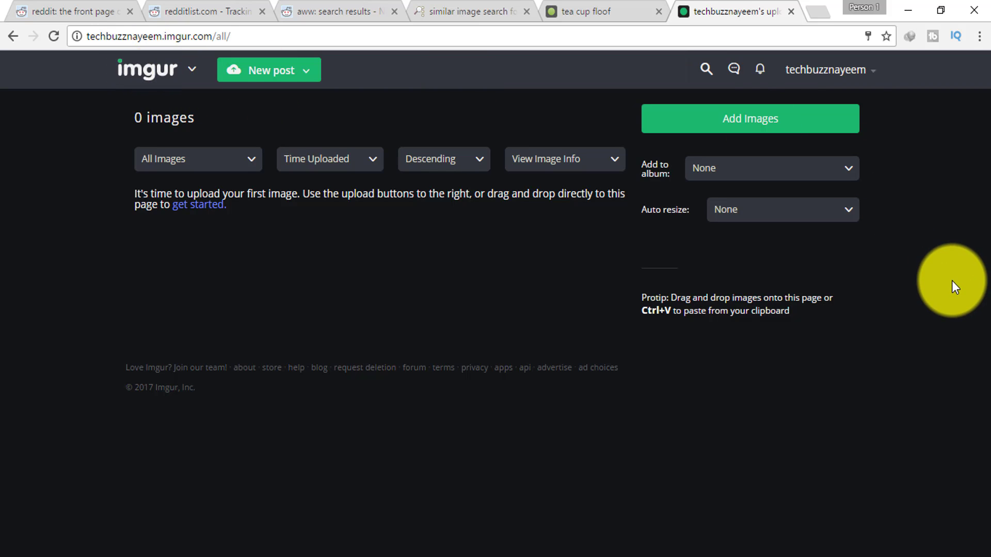
mouse_move(306, 80)
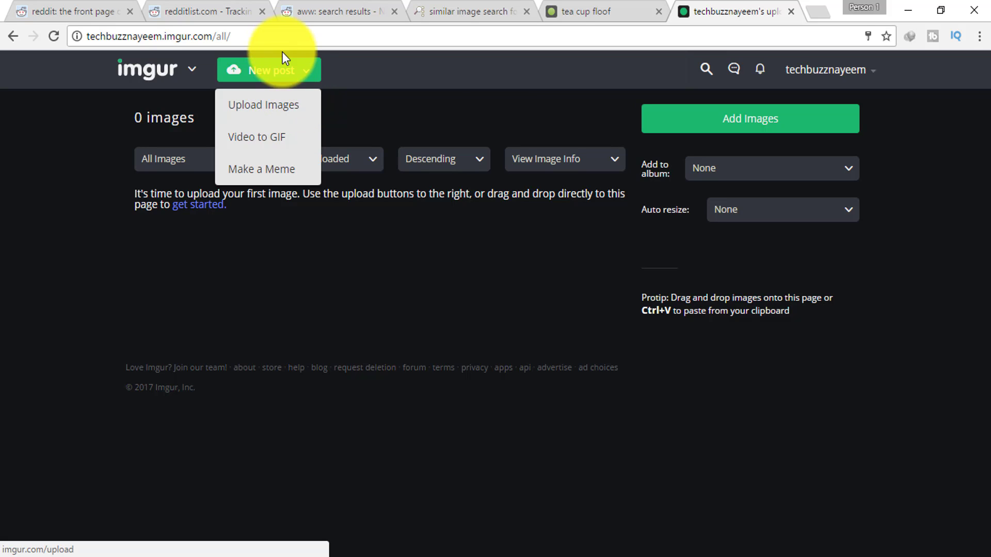
click(274, 101)
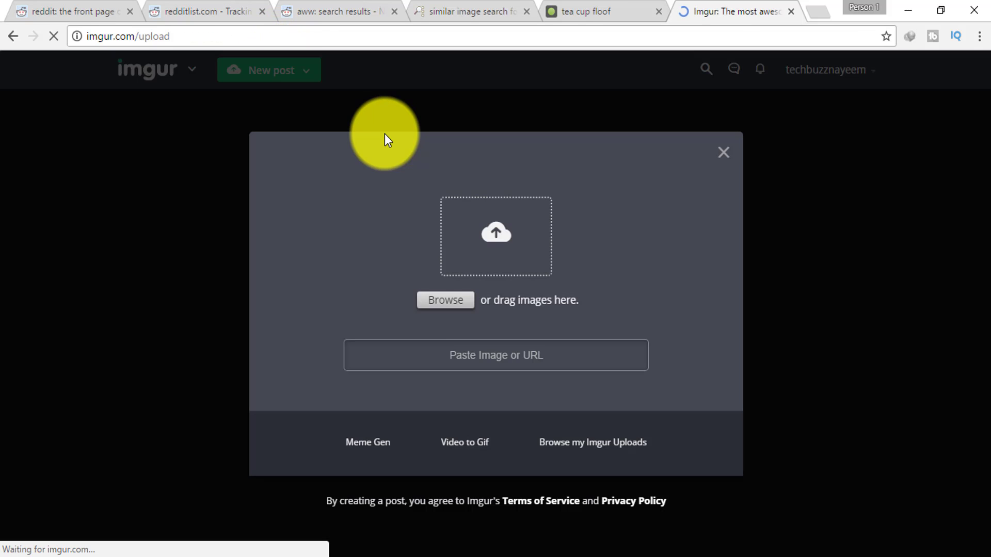
click(402, 355)
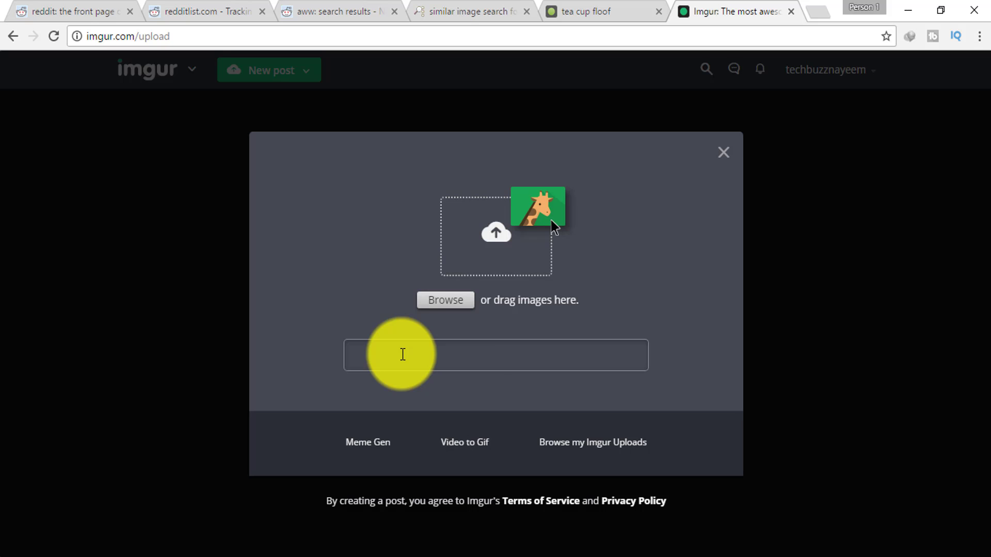
key(ctrl+v)
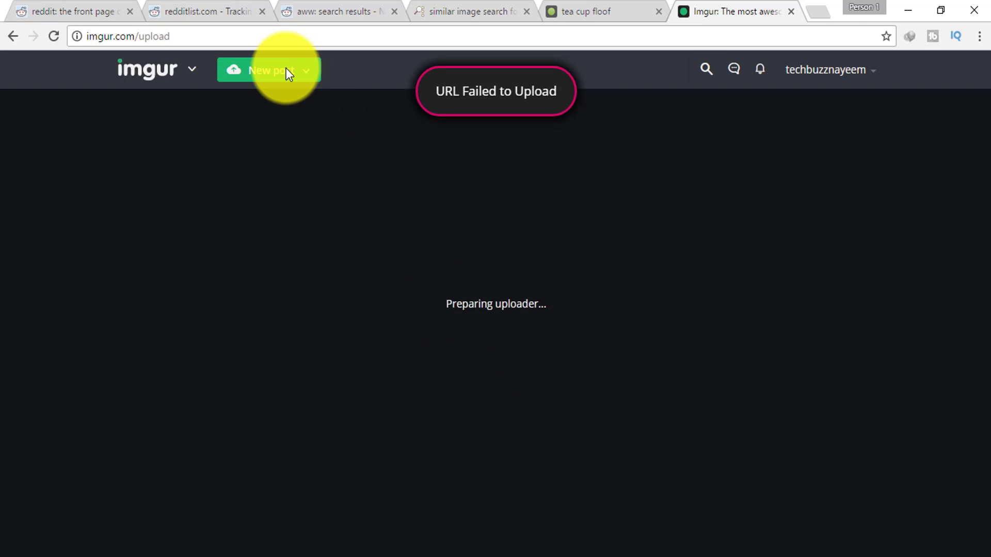
Step: Create a GIF from the copied tea cup floof address with imgur's Video to GIF converter, using the clip from 0 to 15 seconds
mouse_move(304, 73)
click(291, 137)
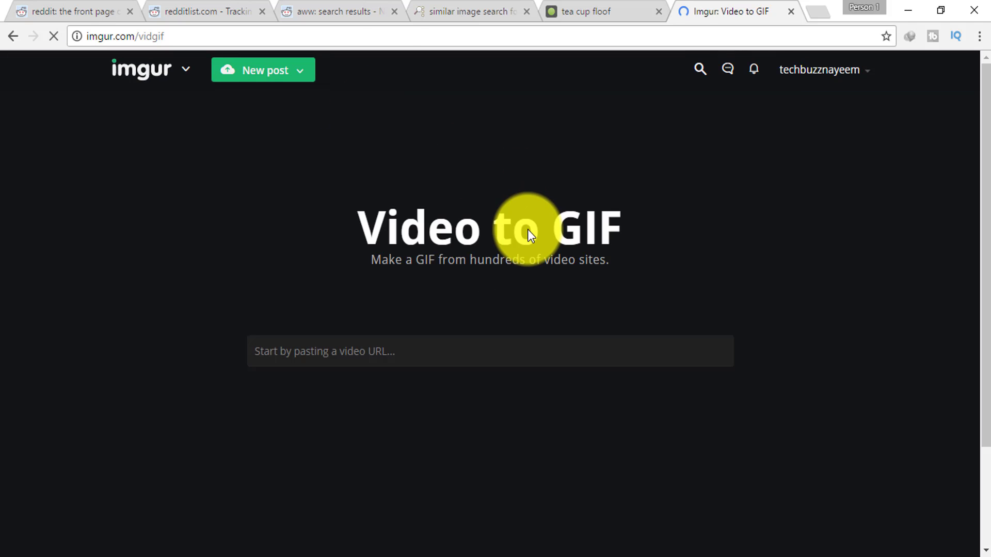
click(409, 351)
key(ctrl+v)
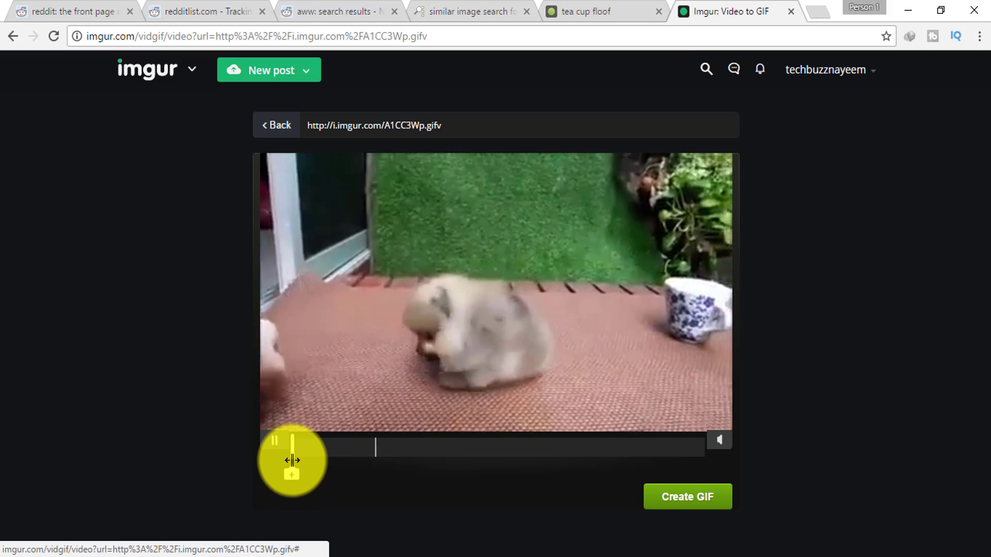
click(298, 449)
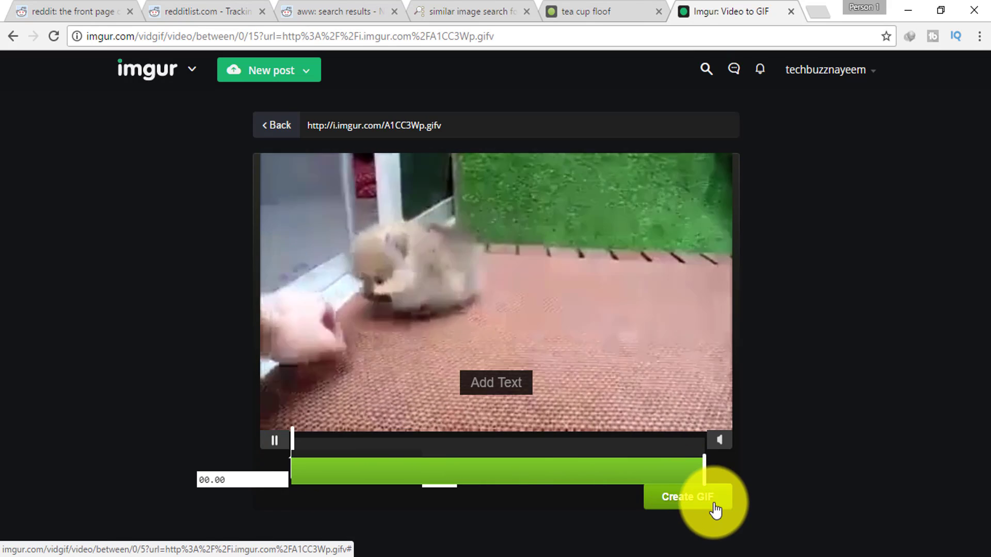
click(700, 503)
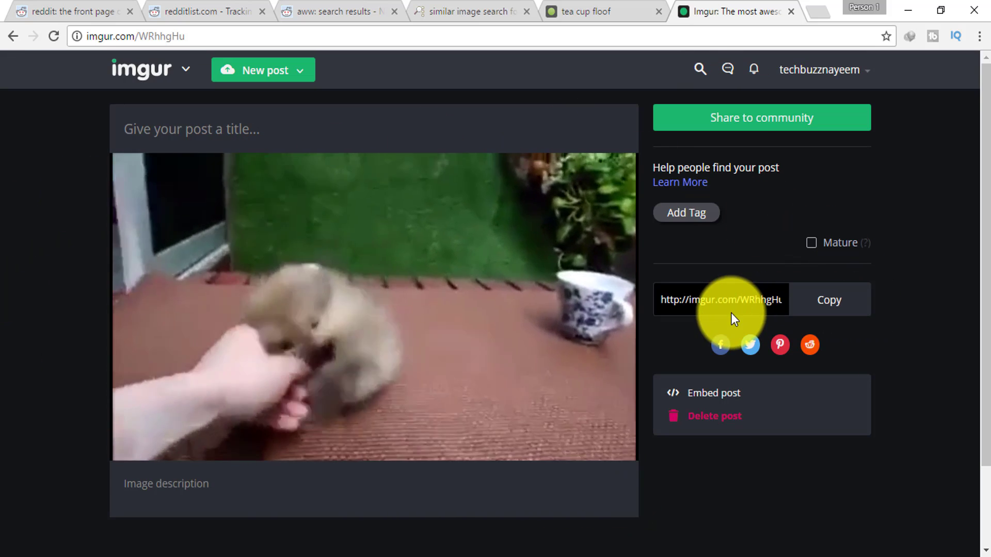
Step: Copy the new imgur post's link, open r/aww from redditlist and enter the link as the URL of a new link submission
click(834, 300)
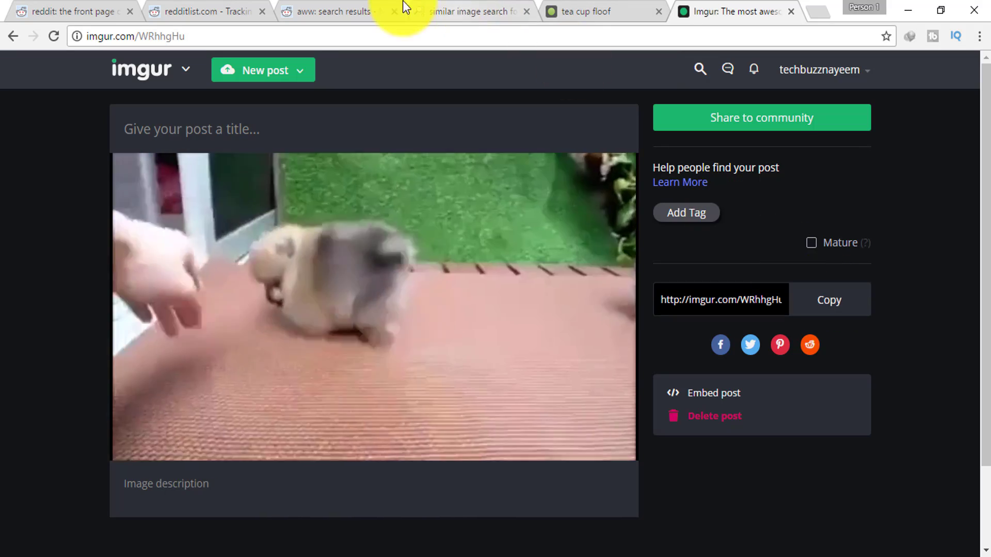
click(321, 8)
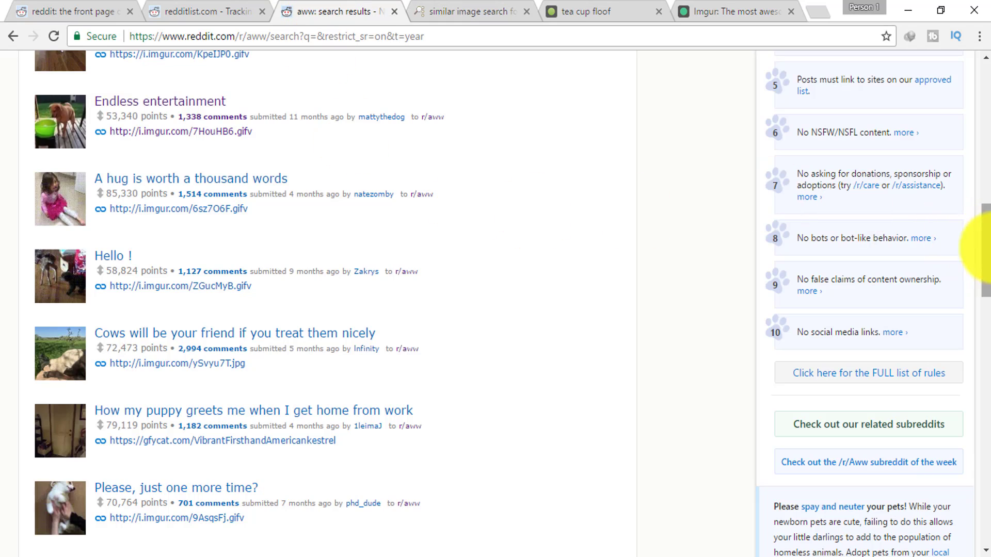
drag(985, 243, 984, 122)
click(225, 10)
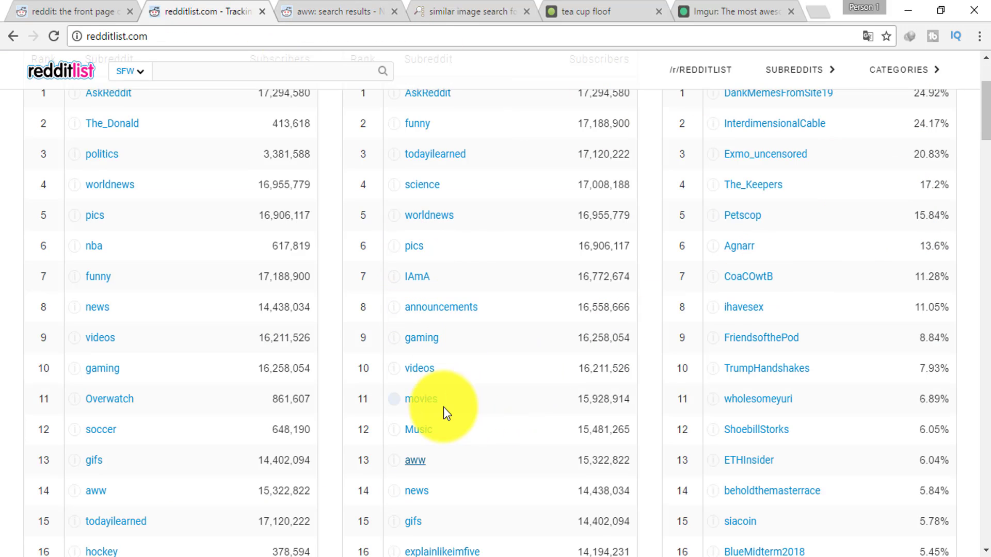
click(416, 456)
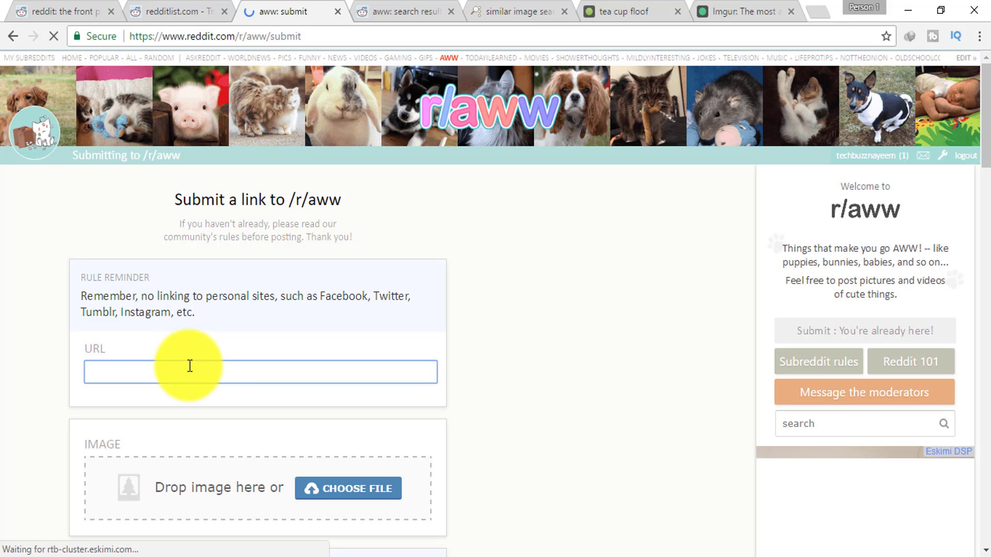
key(ctrl+v)
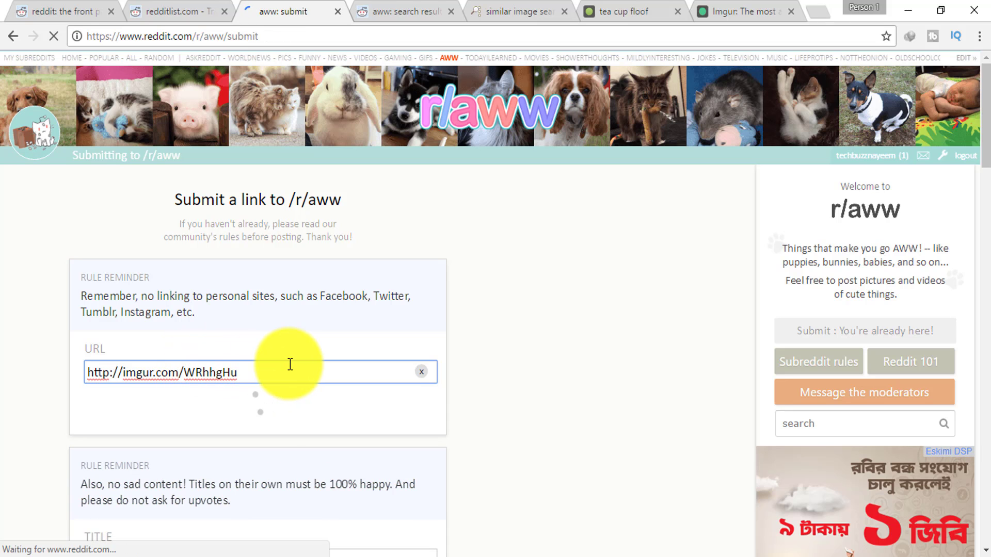
Step: Copy the title "Floofiest of floofs." from the r/aww match on Karma Decay and use it as the submission's title
scroll(316, 369, down, 2)
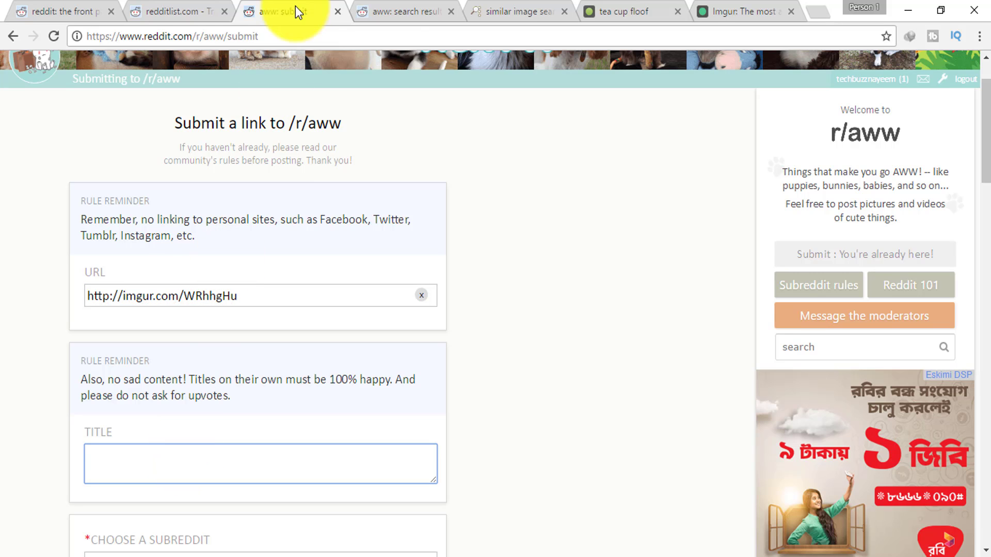
click(399, 5)
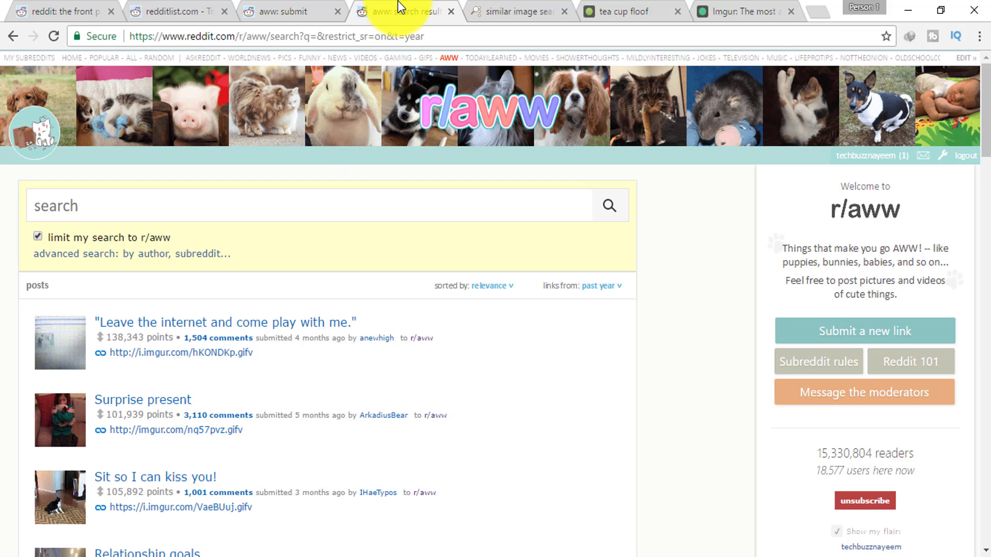
click(516, 5)
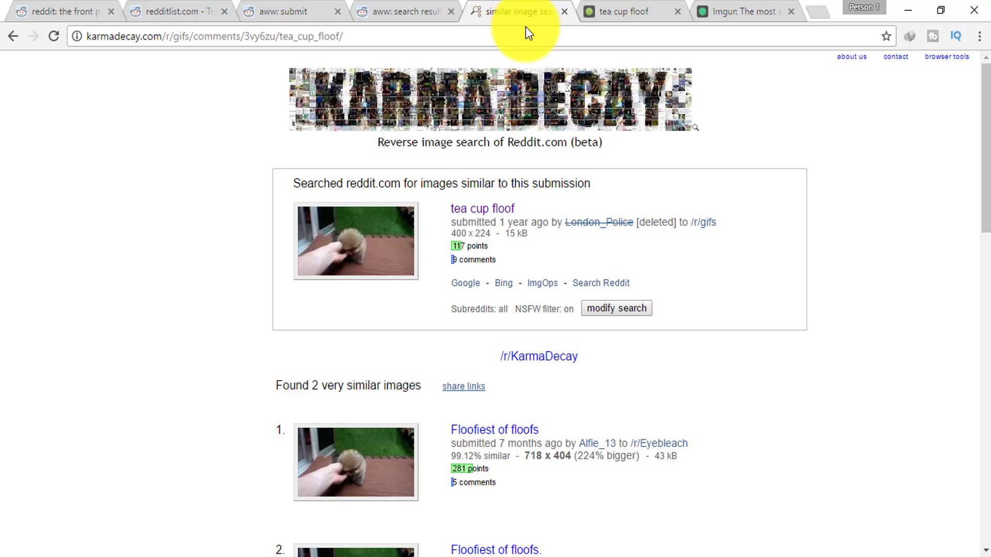
scroll(671, 315, down, 3)
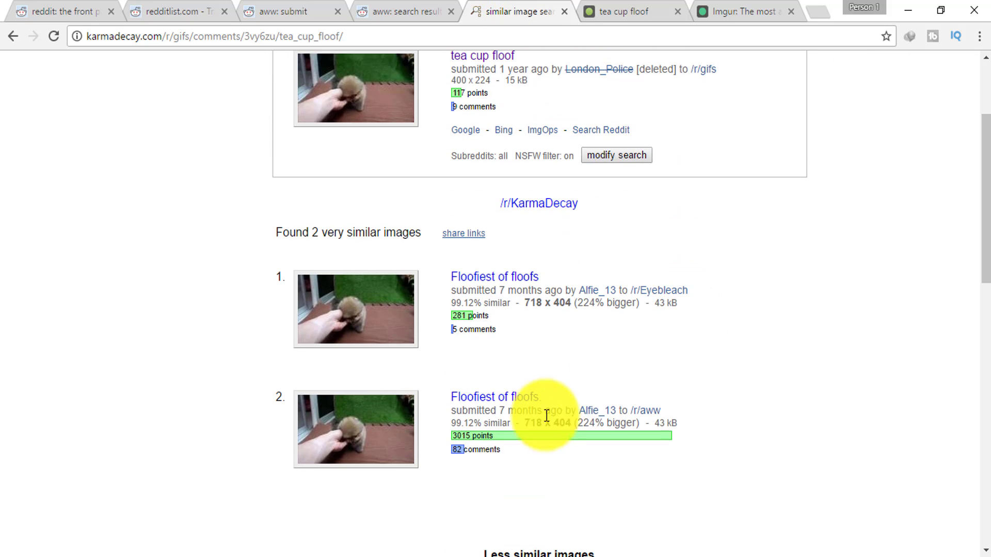
mouse_move(457, 398)
mouse_down()
mouse_move(568, 397)
mouse_move(462, 398)
mouse_up()
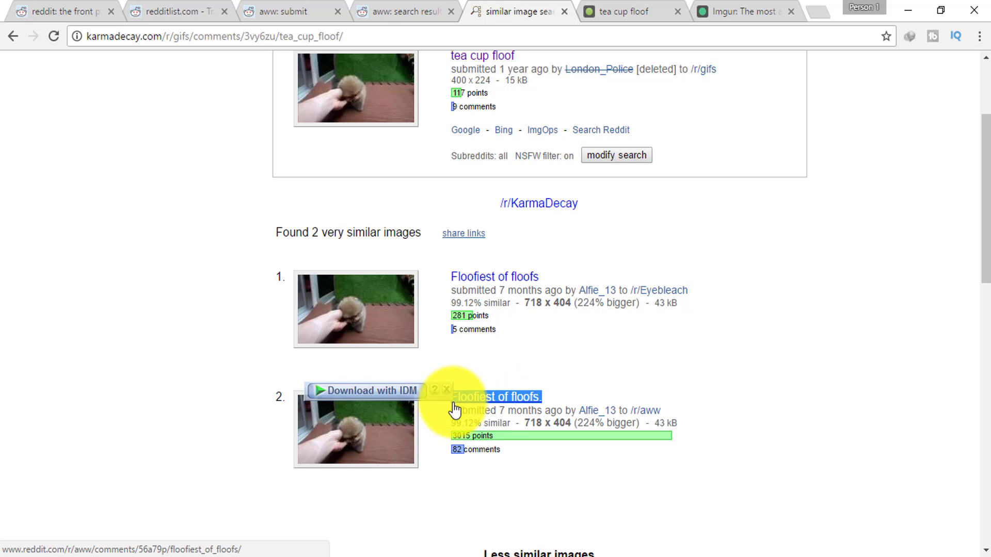
click(276, 13)
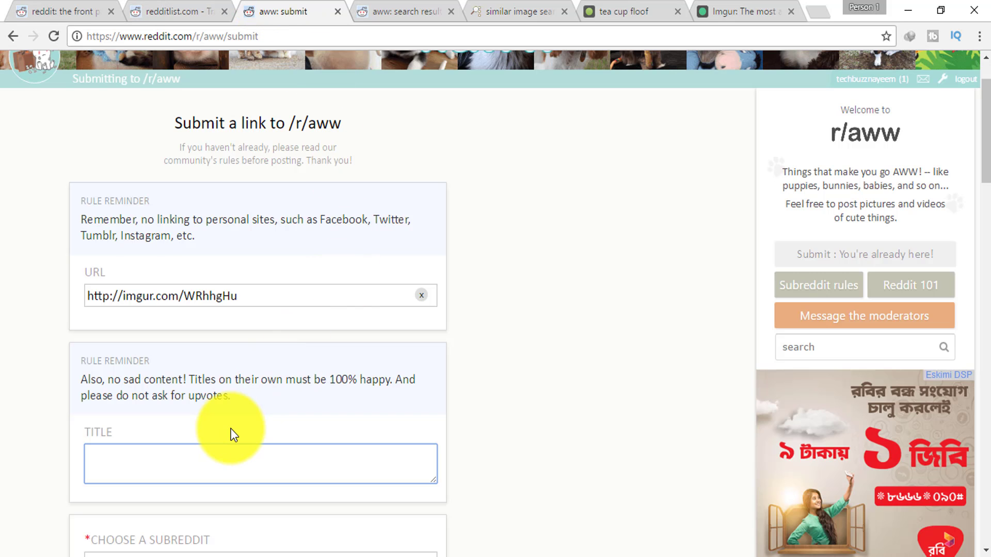
key(ctrl+v)
Step: Submit the "Floofiest of floofs." link post to the aww subreddit with inbox replies enabled
scroll(464, 408, down, 4)
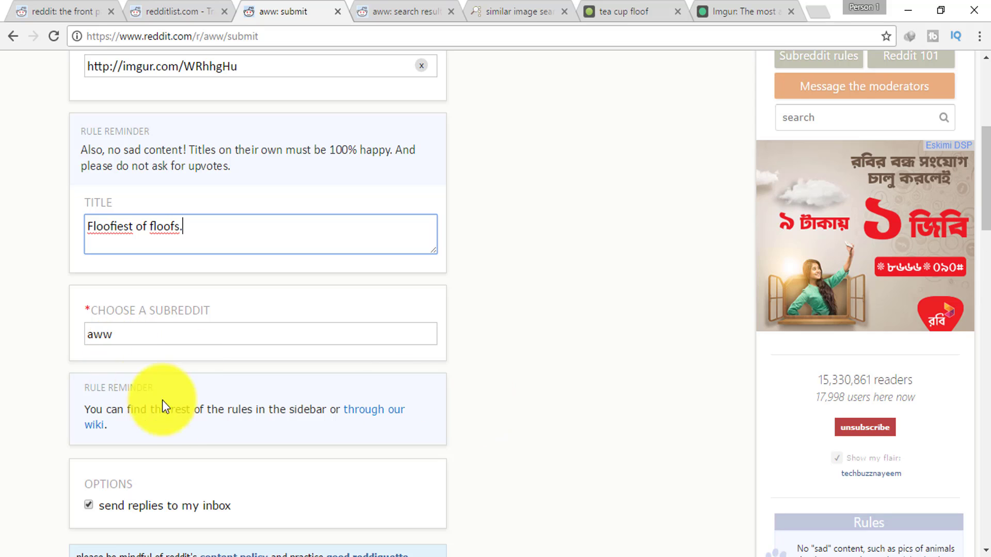
scroll(178, 462, down, 3)
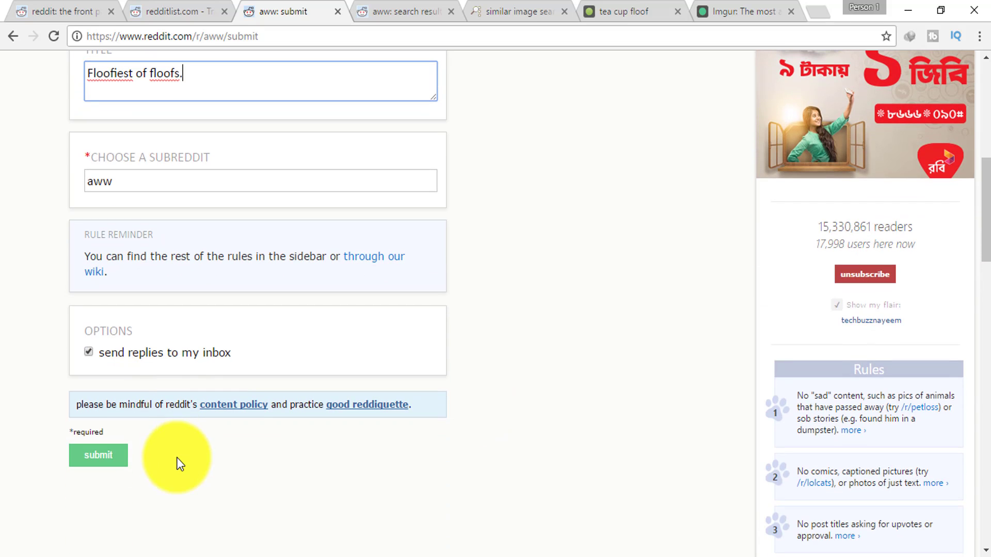
click(100, 456)
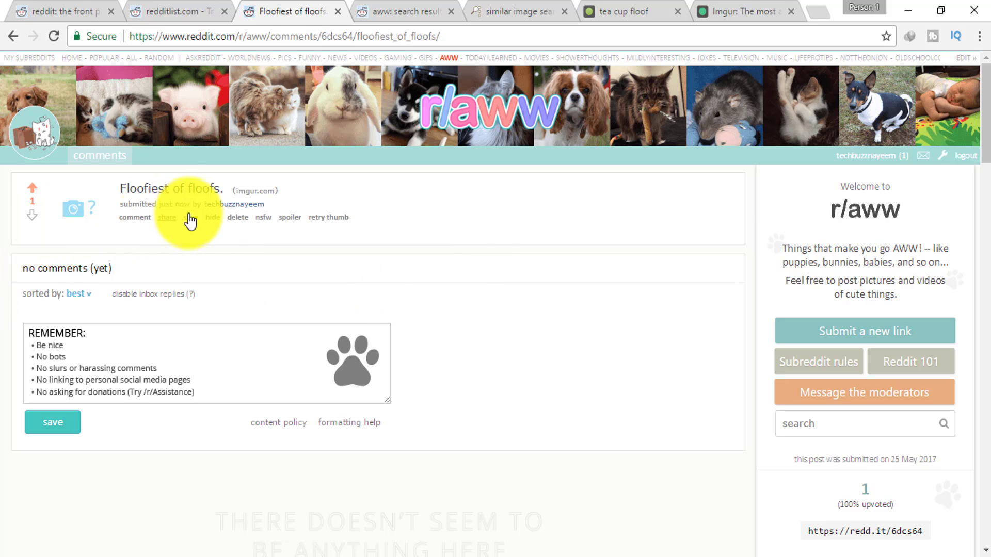
Step: Minimize the browser window to return to the desktop
click(69, 423)
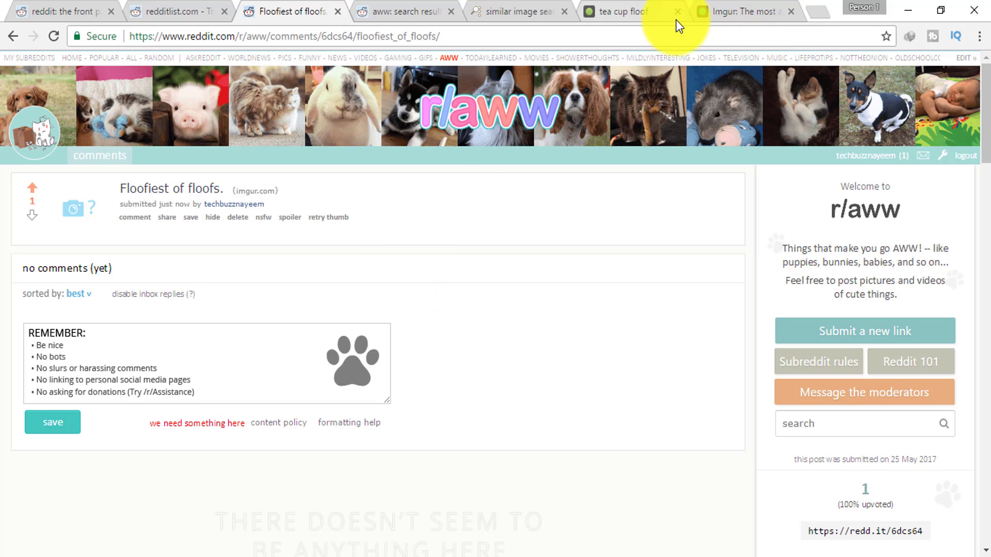
click(897, 2)
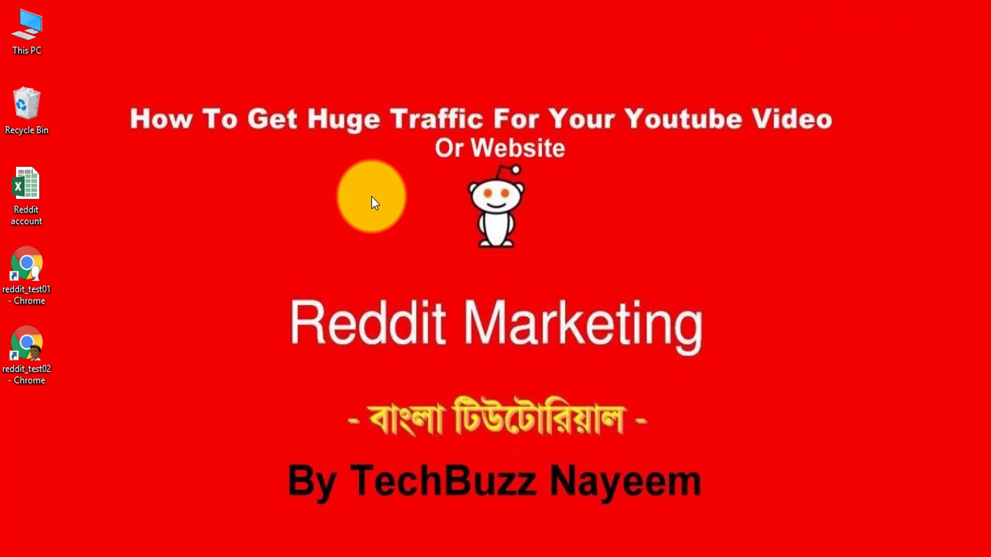
Step: Open the reddit_test01 Chrome profile, load reddit.com in a maximized window and go to the aww subreddit
double_click(14, 261)
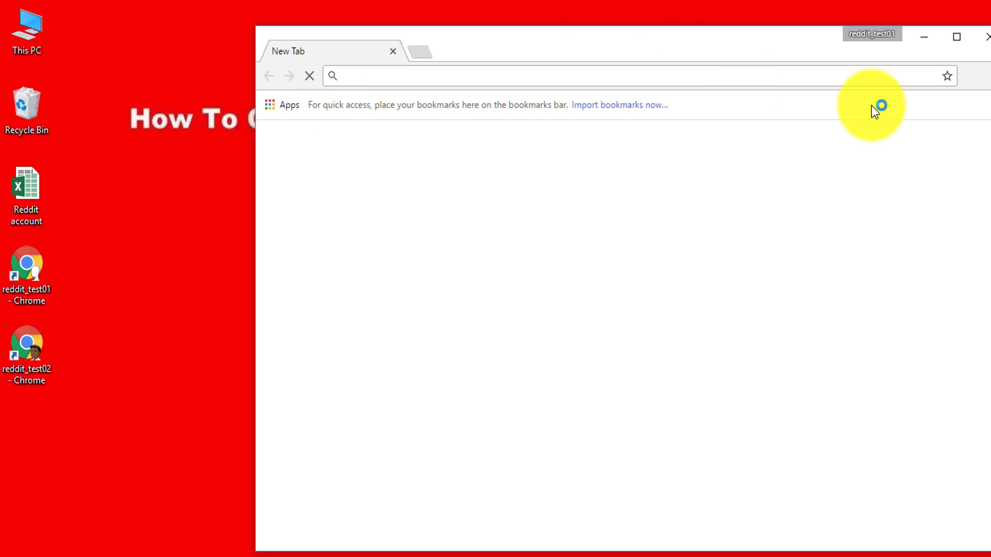
click(471, 76)
text(reddit.com)
key(Return)
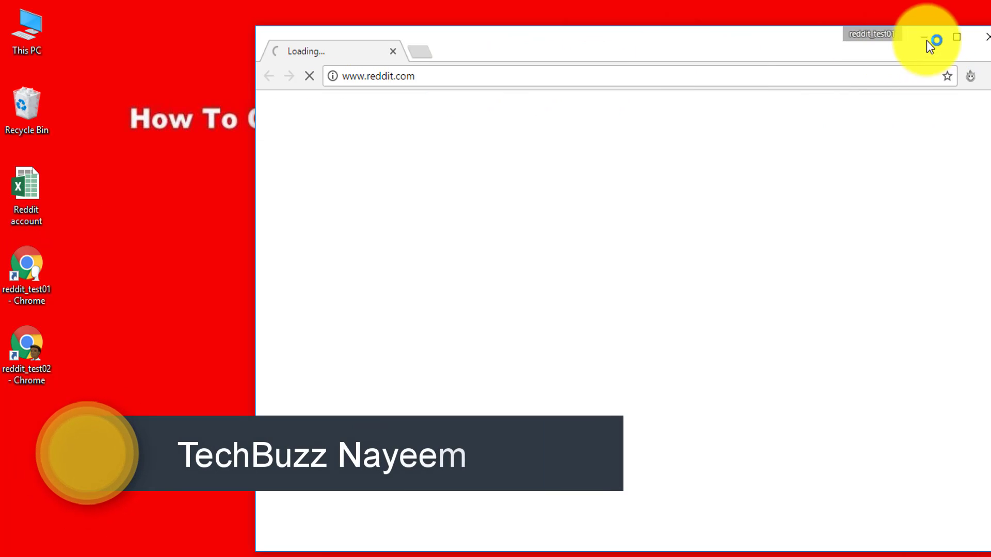
click(954, 33)
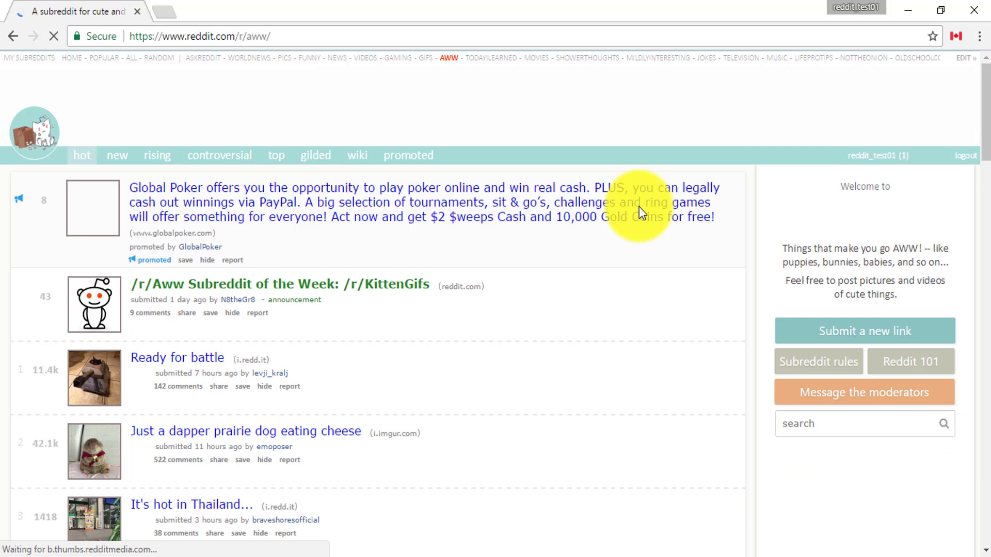
Step: Show the newest aww submissions and upvote "Floofiest of floofs." and "Is there something on my nose?"
click(124, 157)
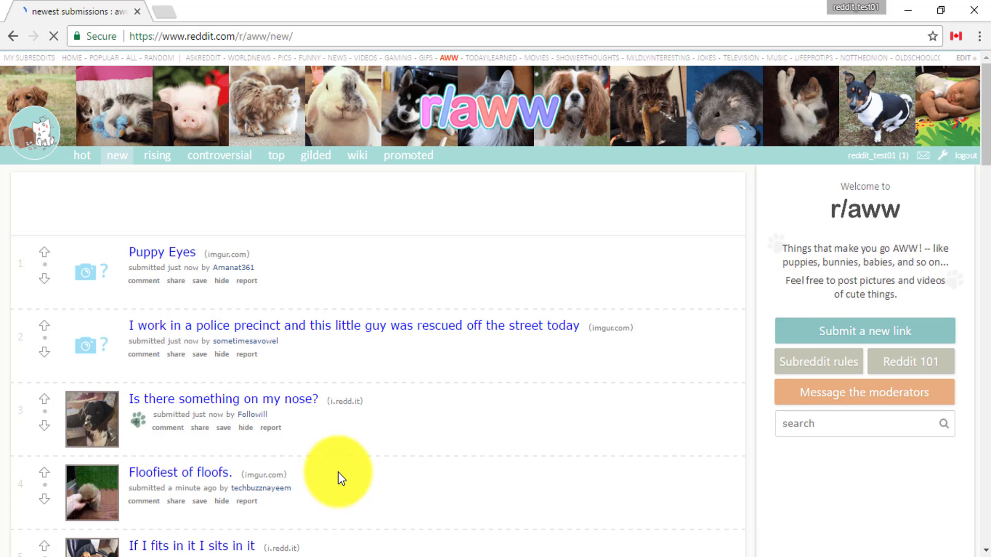
scroll(339, 472, down, 2)
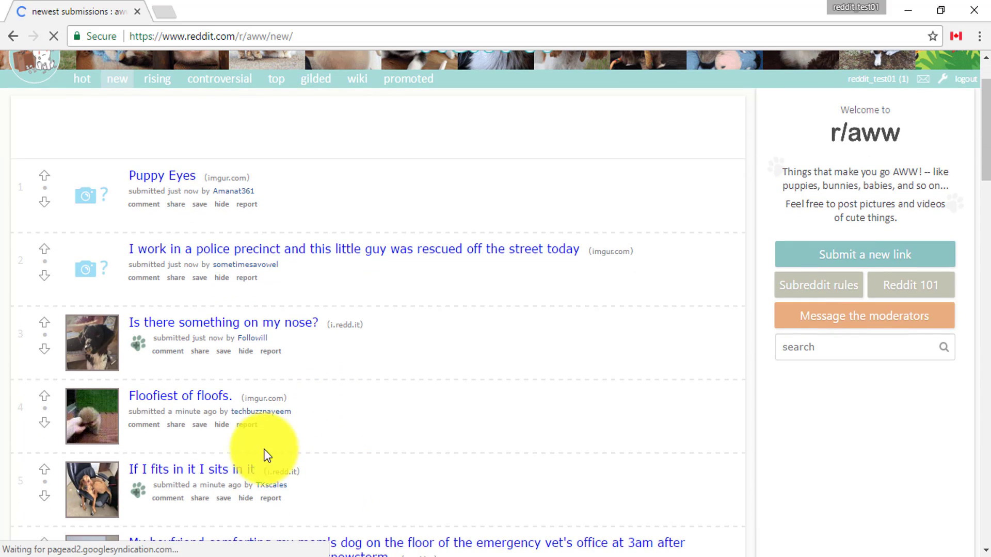
click(45, 397)
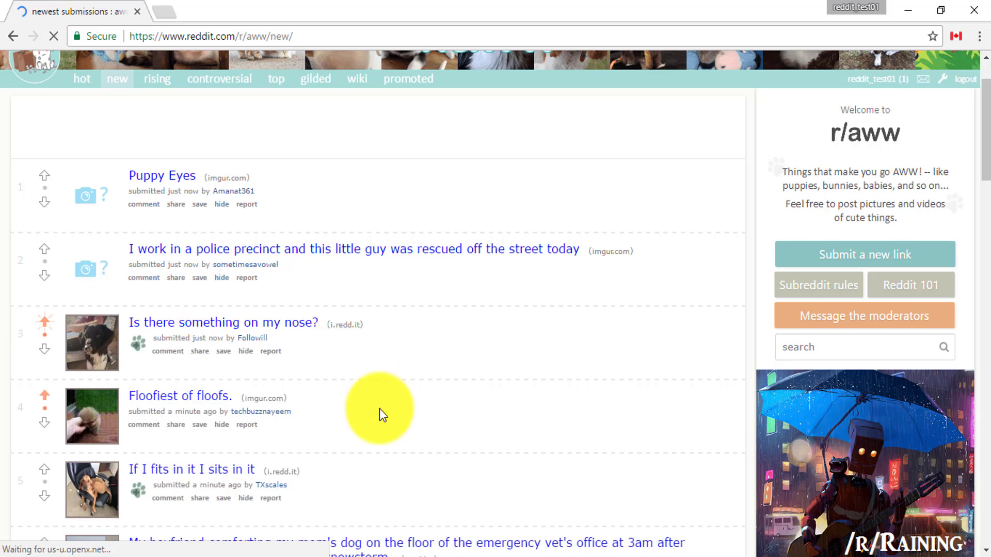
Step: Upvote "Ready for battle", "It's hot in Thailand..." and "Just a dapper prairie dog eating cheese" in aww's hot listing, and close the window
scroll(445, 466, down, 6)
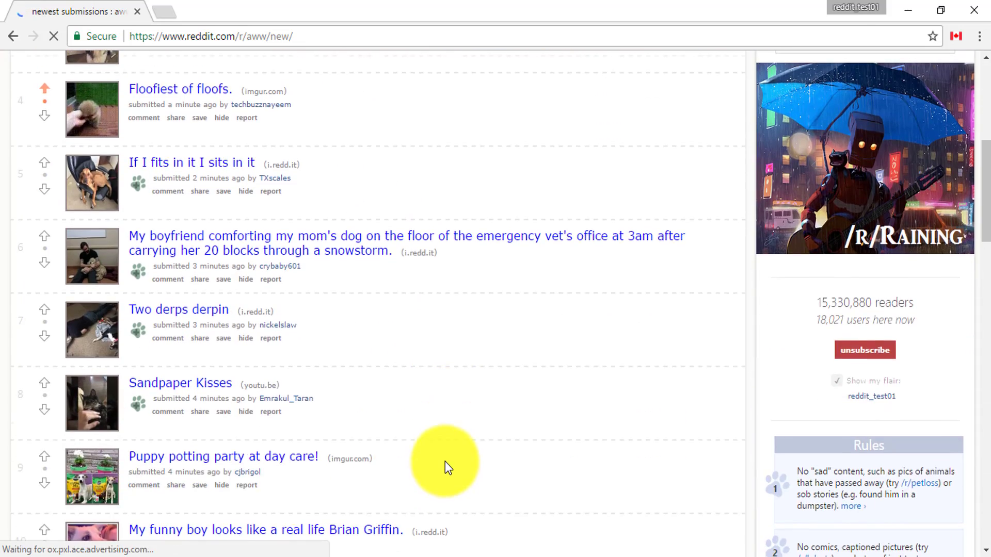
scroll(444, 461, up, 6)
scroll(398, 353, up, 2)
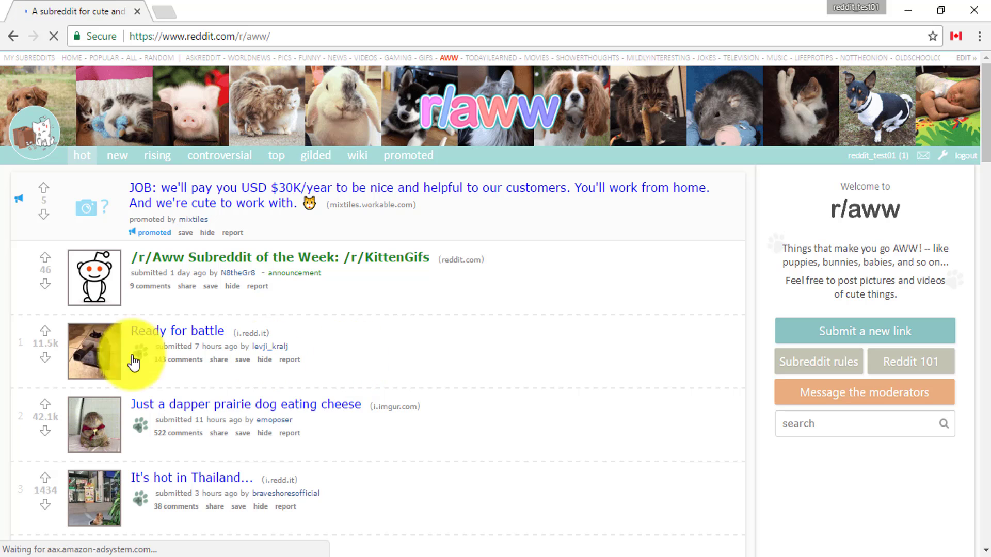
click(45, 330)
click(45, 478)
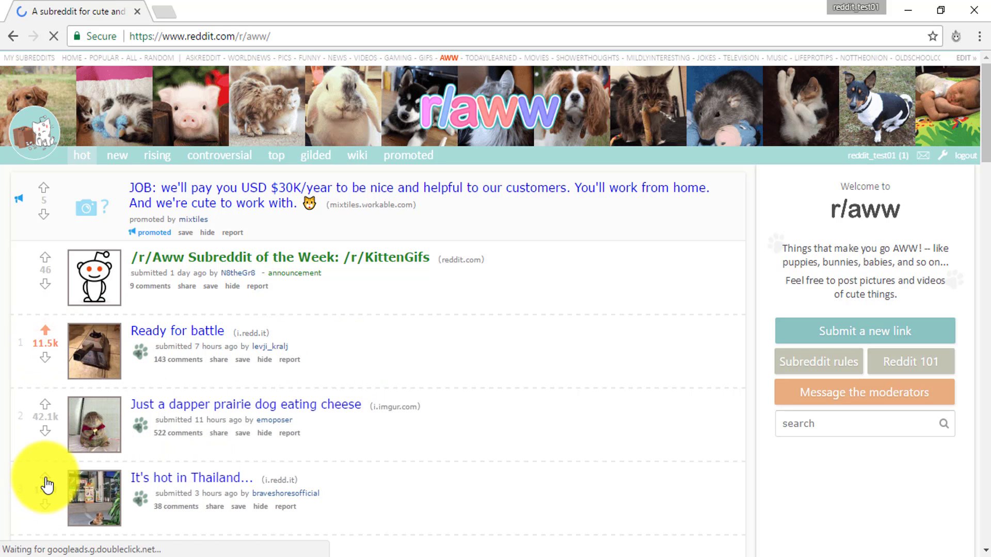
click(46, 404)
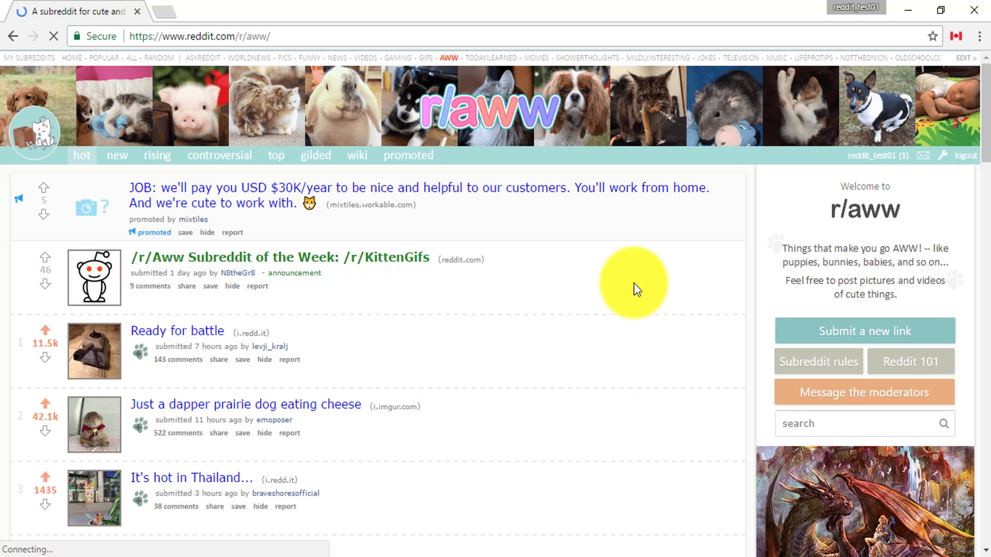
click(977, 8)
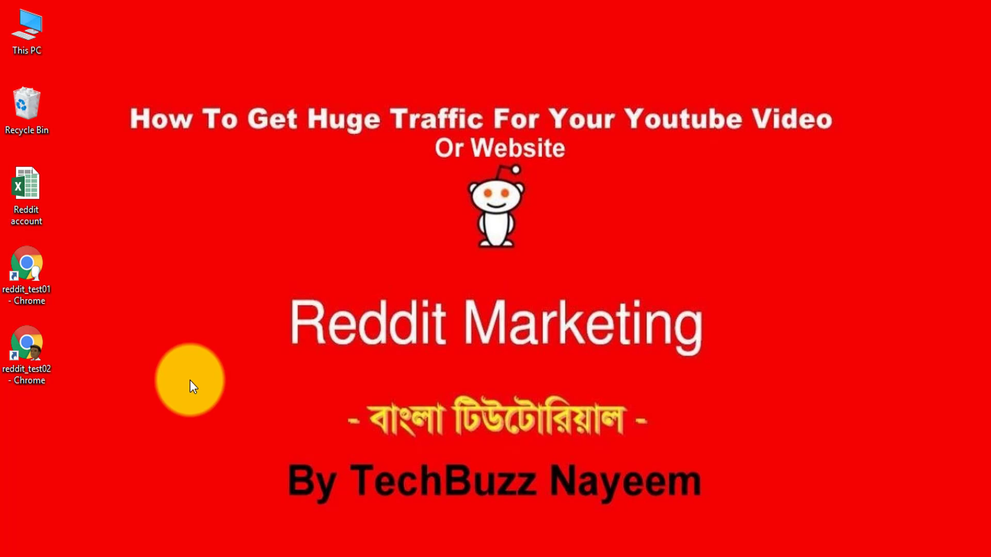
Step: Open the reddit_test02 Chrome profile, load reddit.com in a maximized window and go to the aww subreddit
click(43, 351)
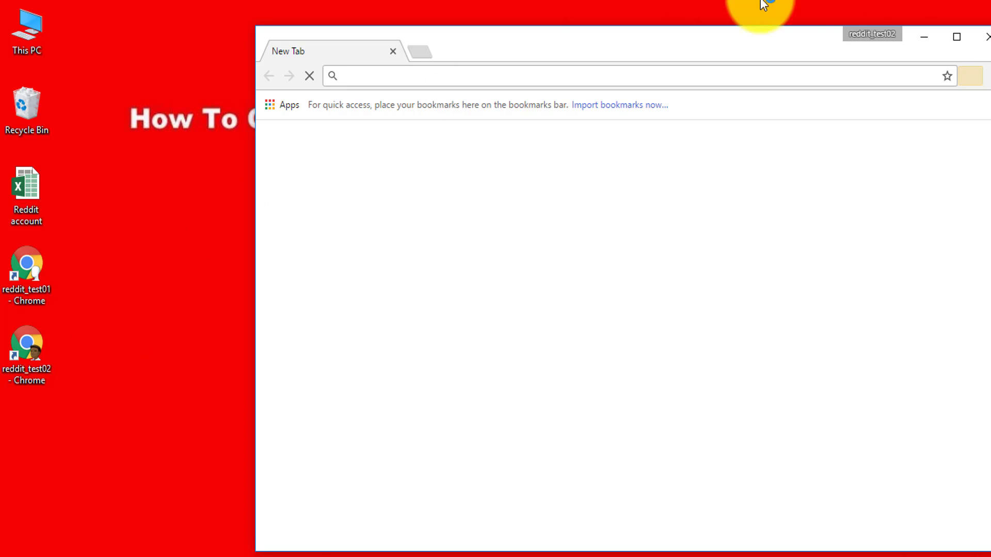
text(reddit.com)
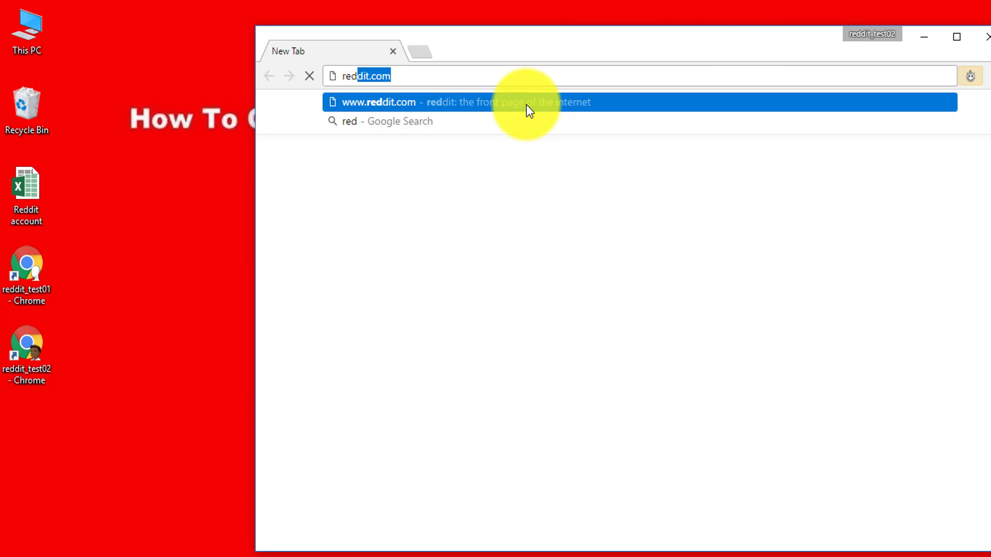
key(Return)
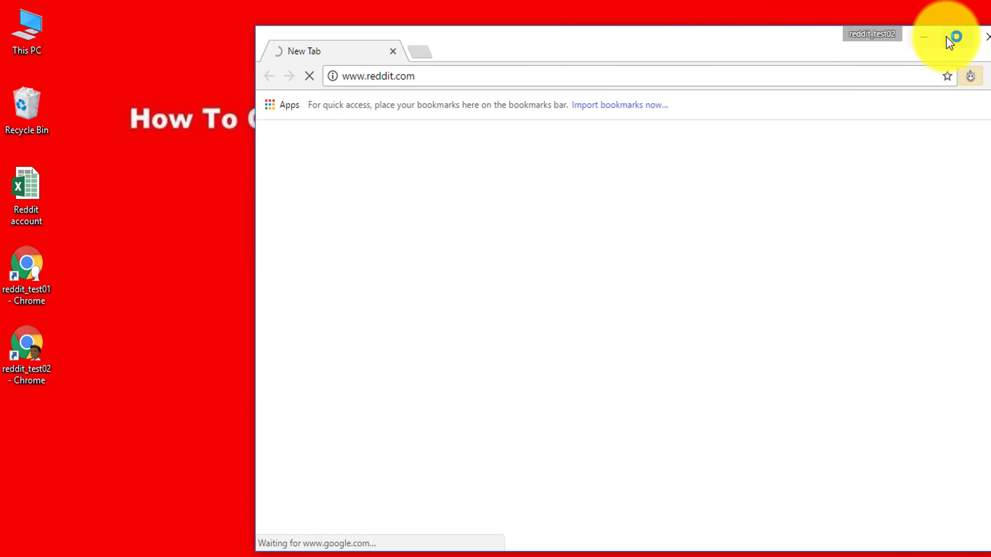
click(956, 37)
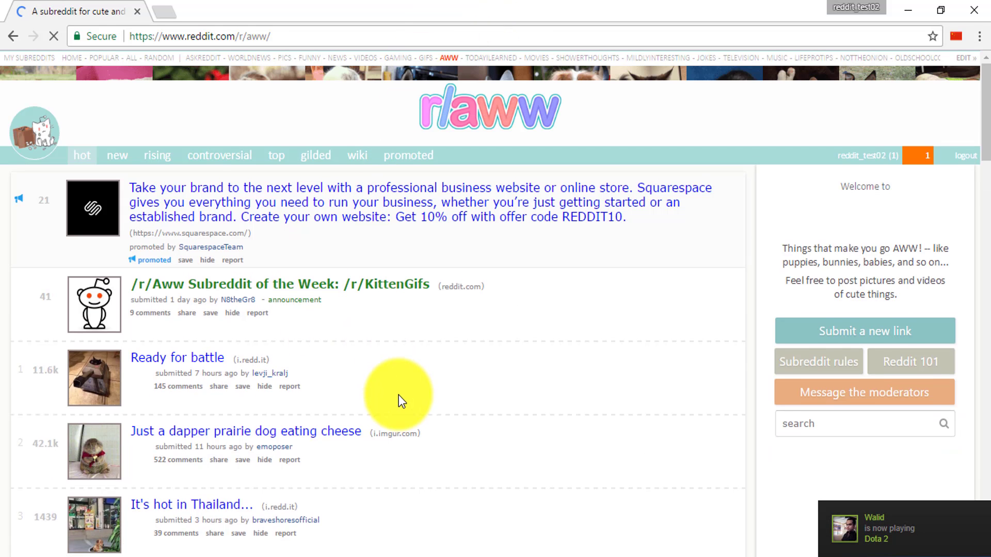
Step: Show the newest aww submissions and upvote "Floofiest of floofs." from the reddit_test02 account
scroll(398, 395, down, 4)
scroll(390, 384, up, 3)
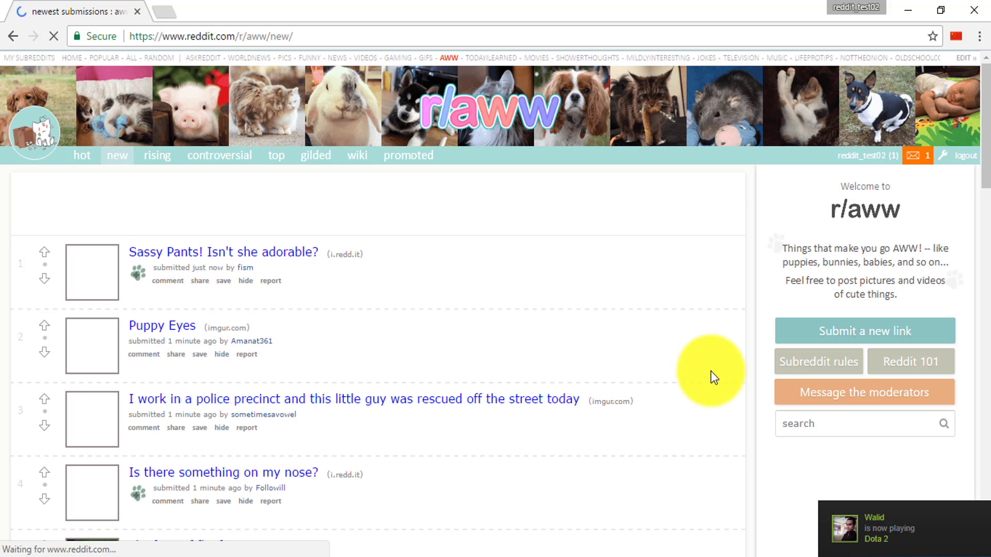
scroll(527, 343, down, 5)
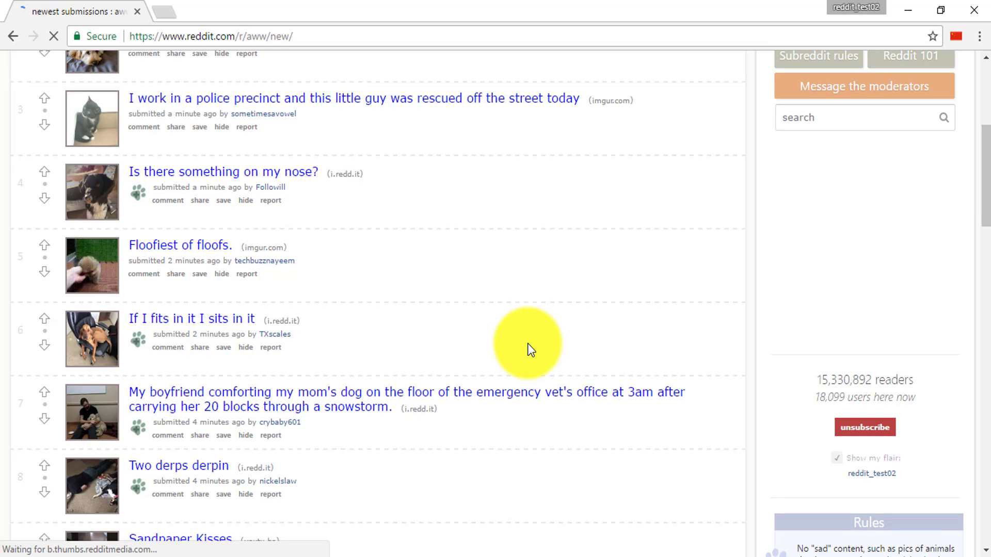
click(44, 248)
scroll(583, 316, up, 4)
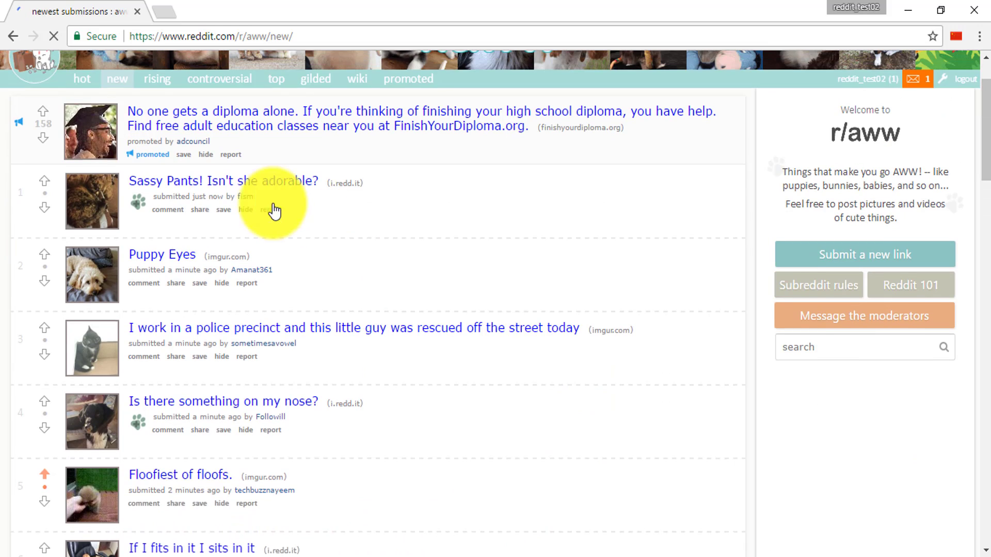
Step: In aww's hot listing, upvote "Cat and bobcat kitten are friends", the post about Dad's renewed RN license and "Golden loves his rats!"
click(81, 80)
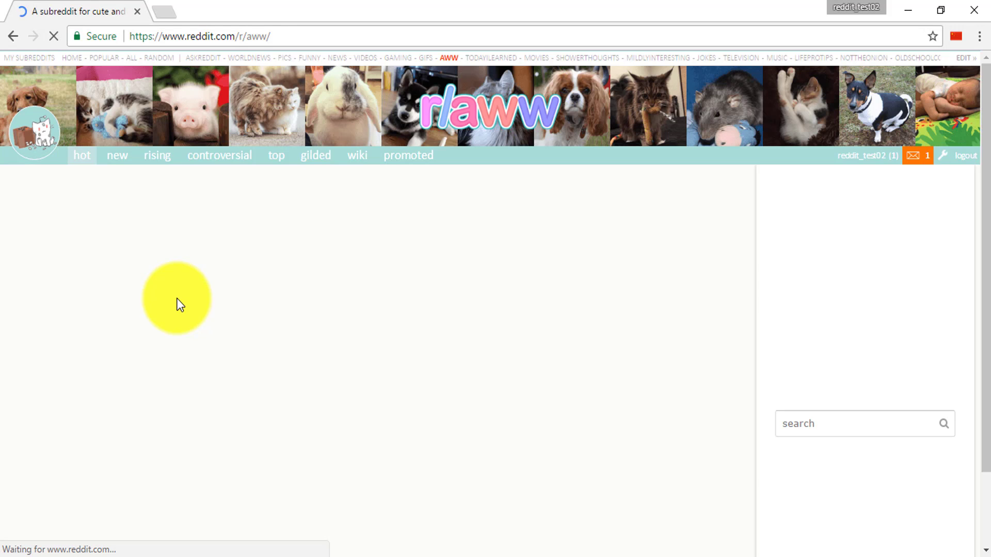
scroll(243, 414, down, 9)
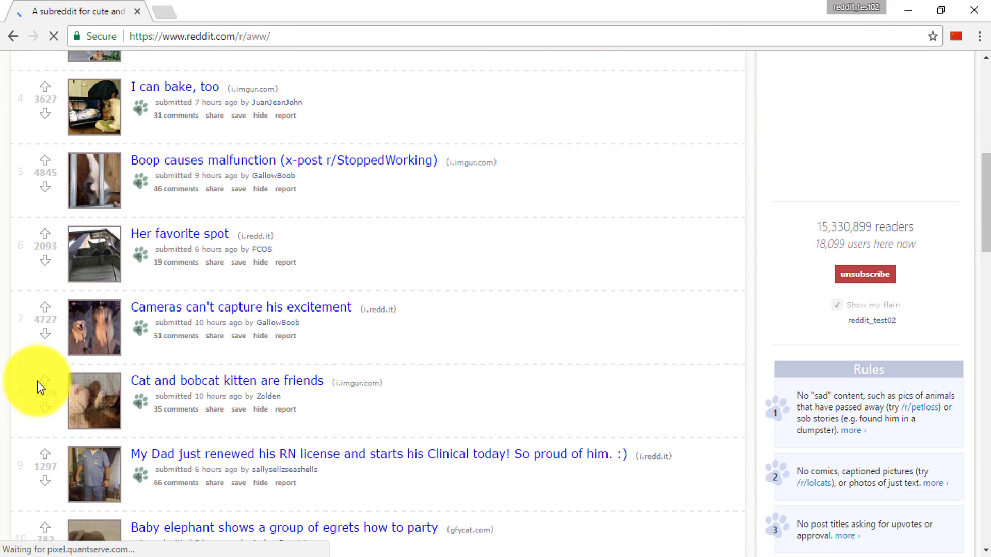
click(44, 384)
scroll(181, 454, down, 4)
click(45, 371)
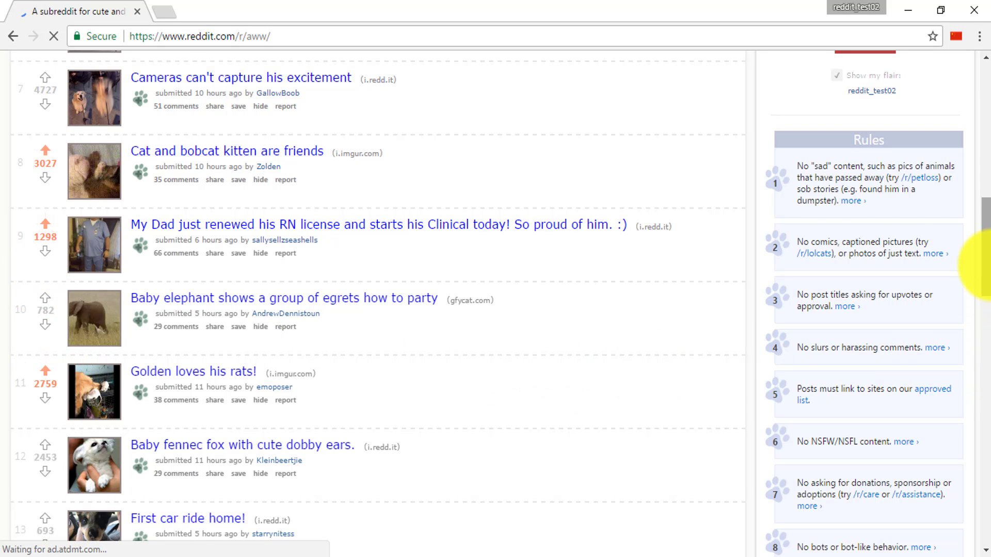
Step: View reddit_test02's unread inbox message and its profile overview, and close that browser window
drag(983, 253, 982, 119)
click(918, 161)
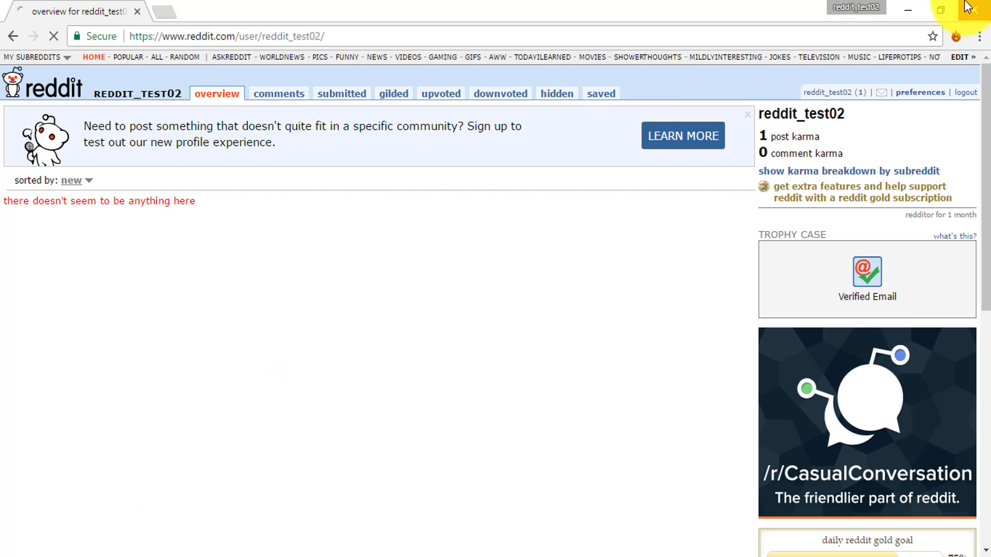
click(967, 8)
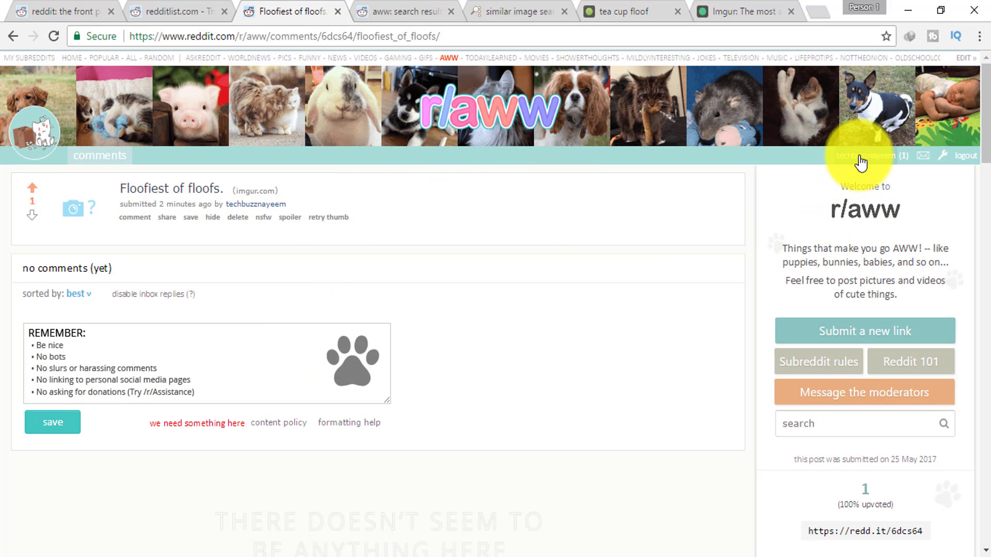
Step: Open the user profile overview of the account that submitted the "Floofiest of floofs." post
click(858, 157)
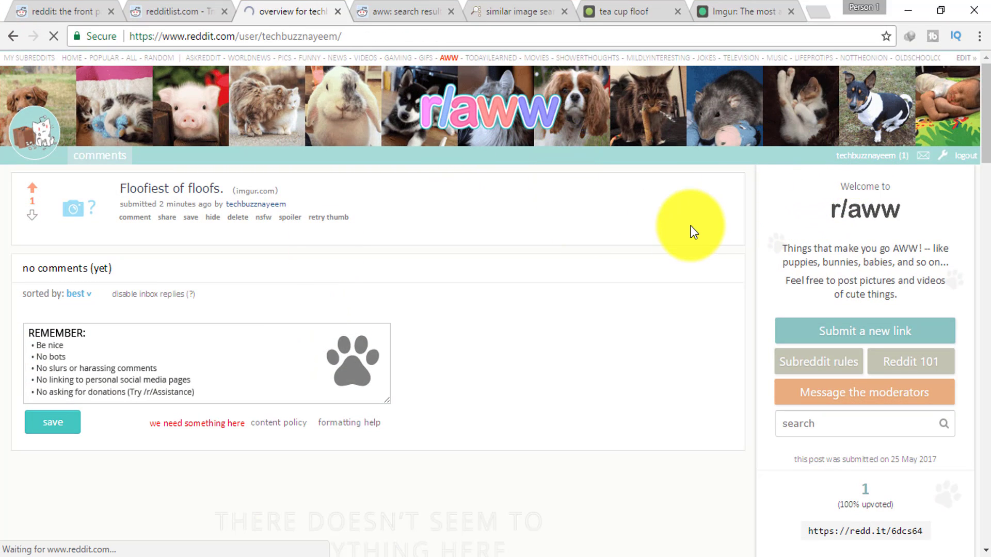